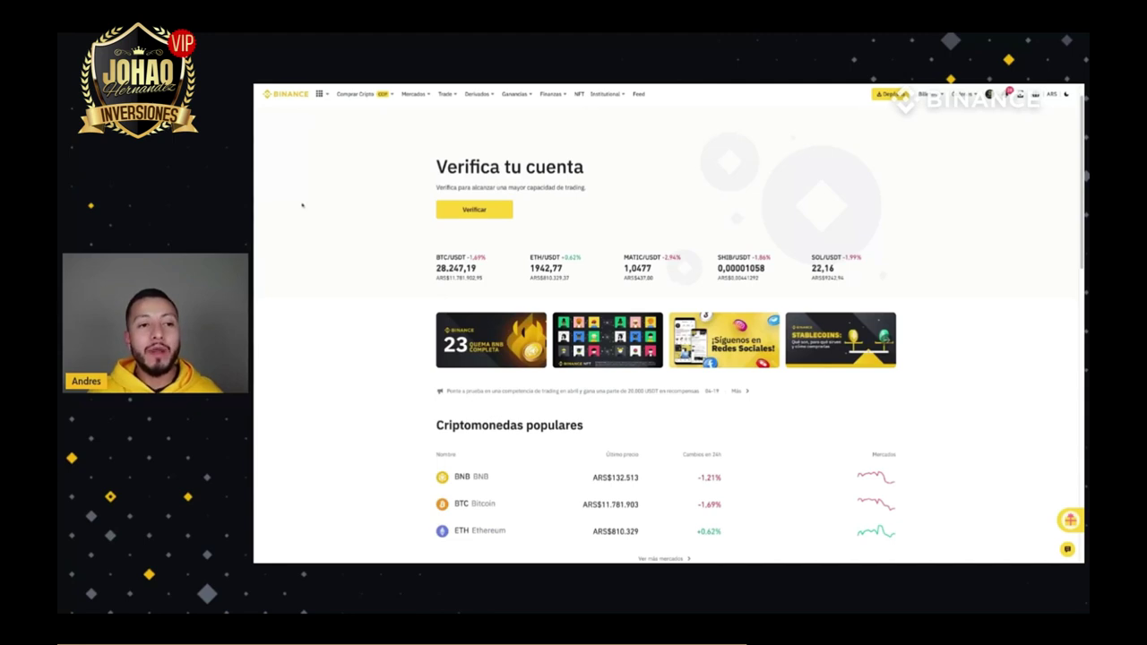
Browse the list of fiat currencies available for paying when buying crypto
mouse_move(361, 98)
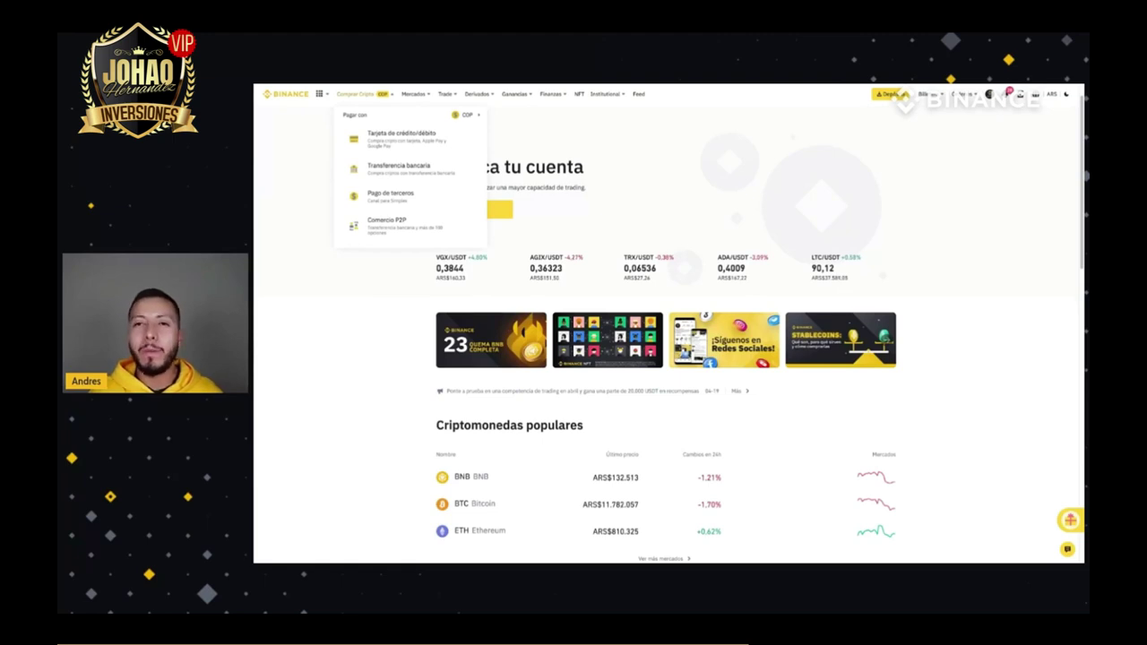
click(467, 117)
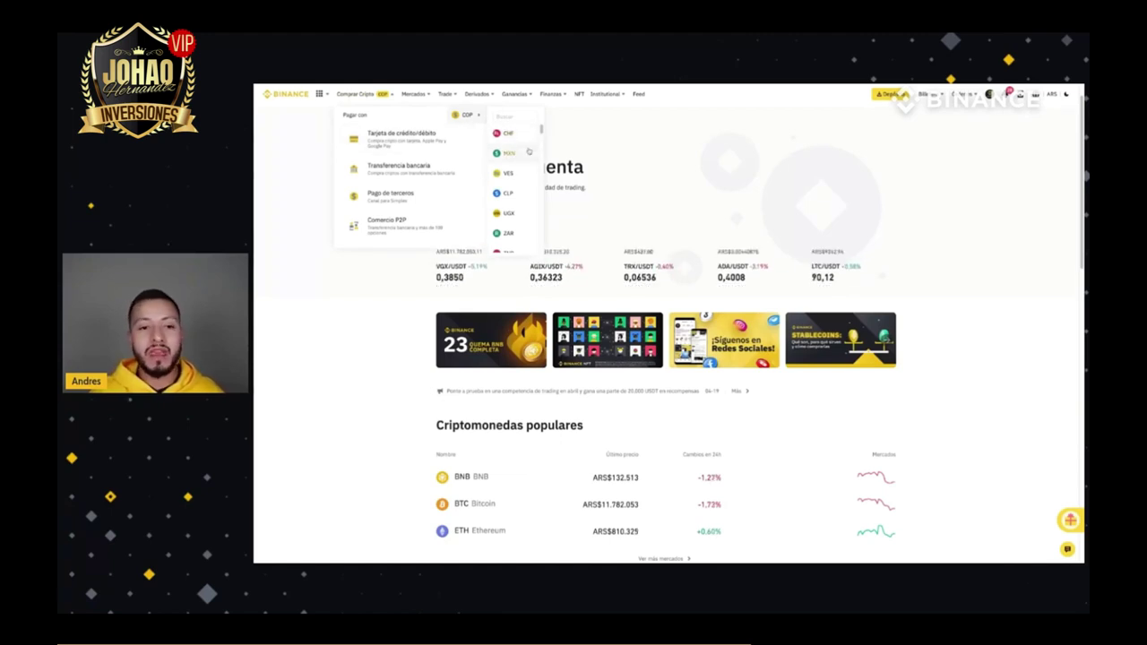
scroll(530, 175, down, 1)
scroll(531, 183, down, 2)
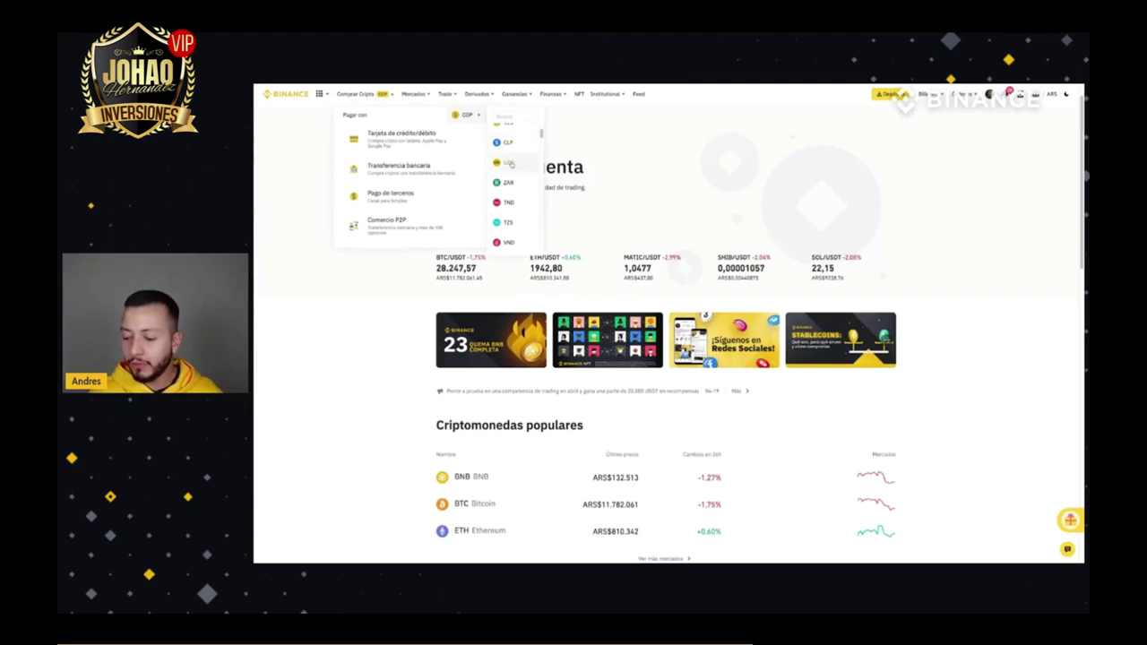
scroll(514, 159, down, 1)
scroll(511, 164, down, 5)
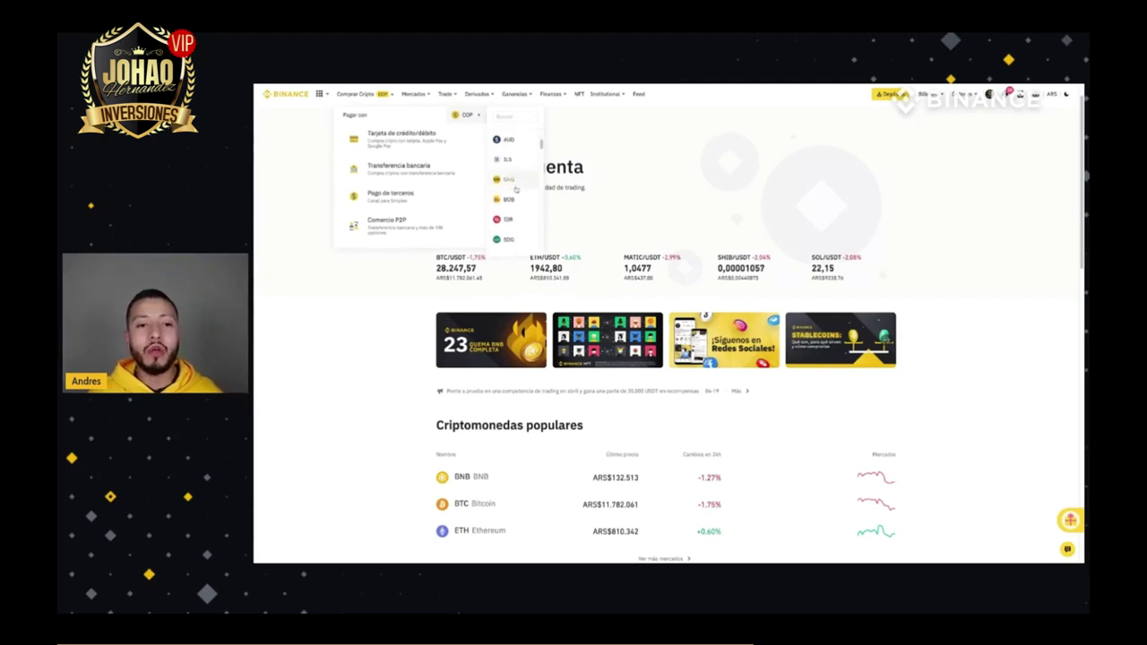
scroll(512, 184, down, 5)
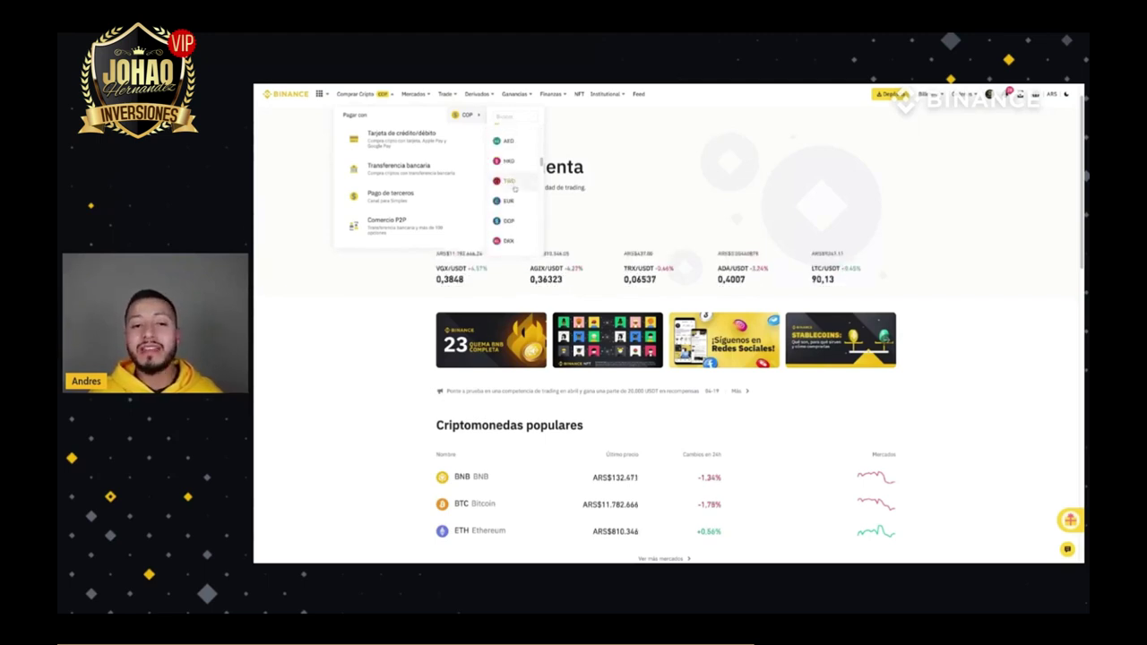
scroll(509, 184, down, 1)
scroll(509, 180, up, 3)
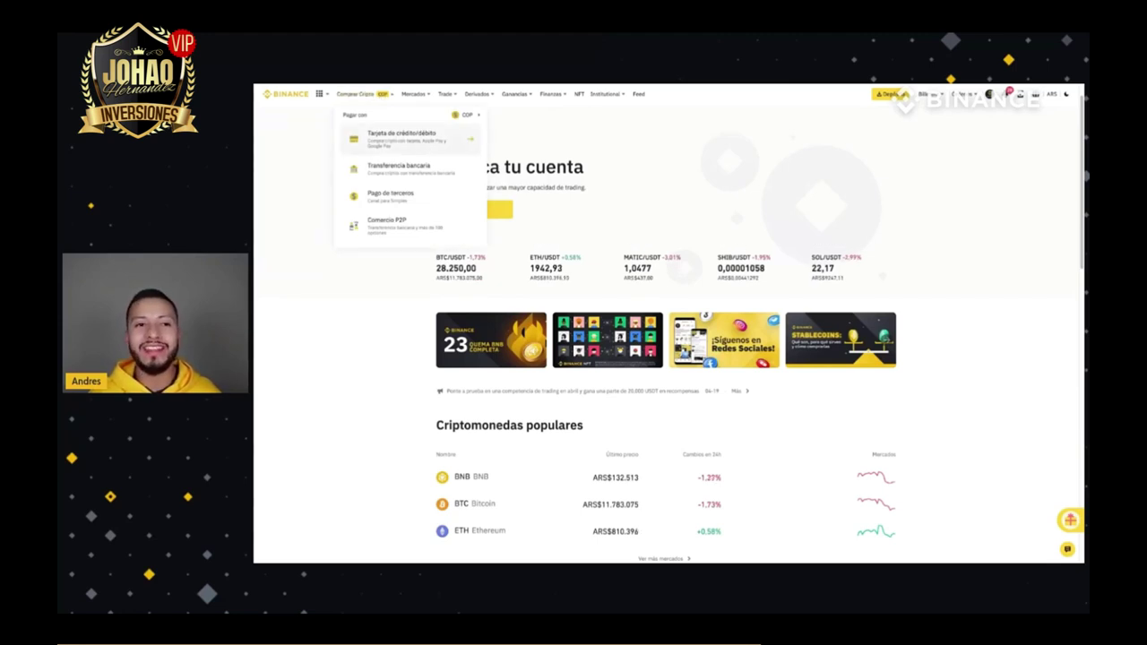
Open the credit/debit card option for buying crypto and dismiss the three-step purchase introduction
click(401, 135)
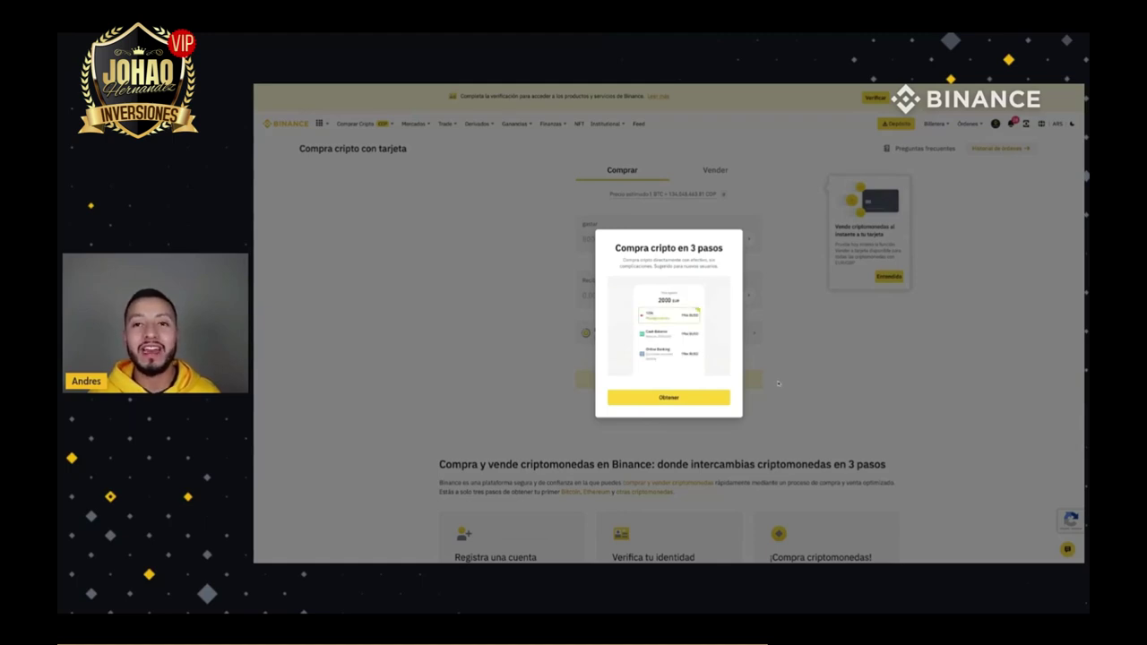
click(689, 397)
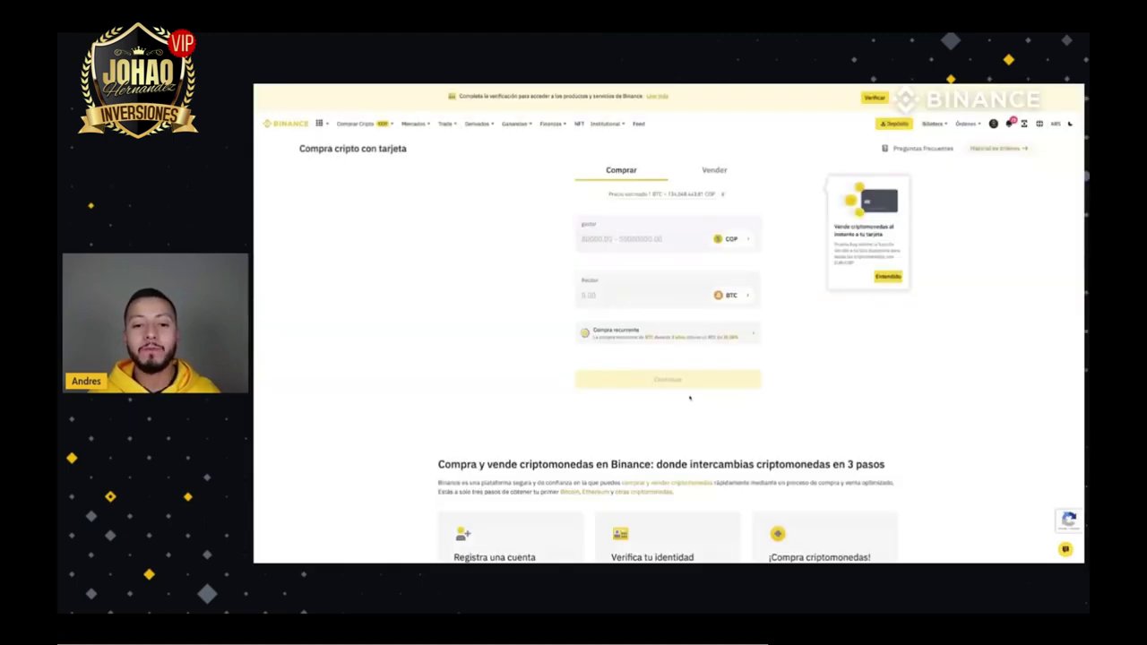
scroll(652, 266, down, 1)
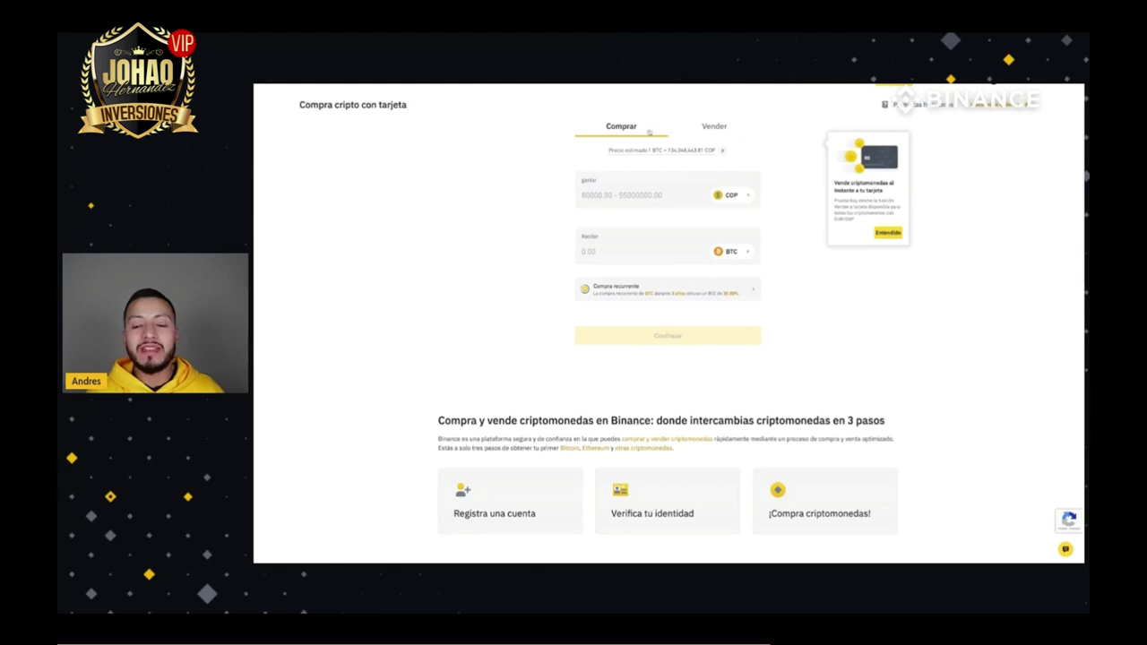
click(728, 132)
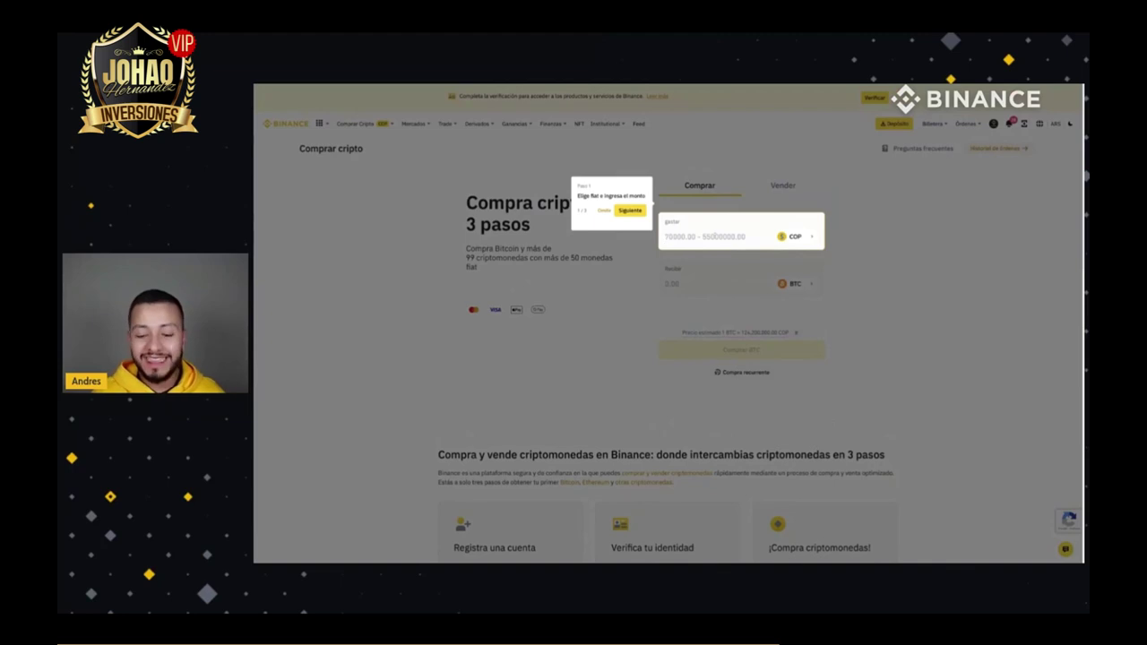
Set the amount to spend on BTC to 100000 COP and go through the purchase guide to its end
text(1000)
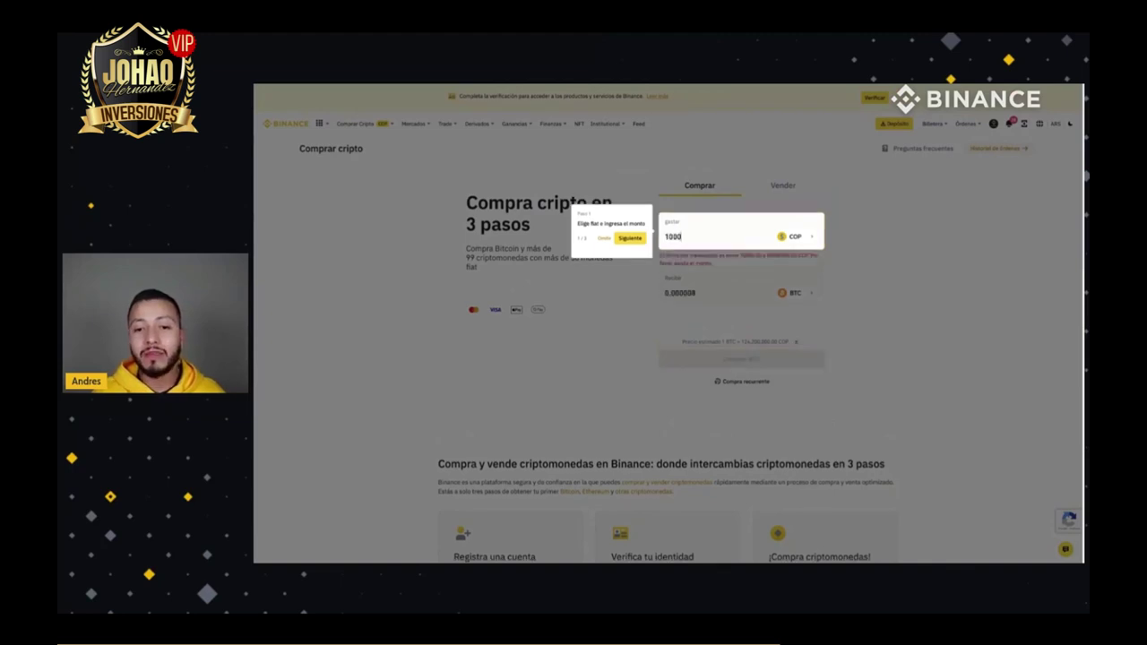
text(00)
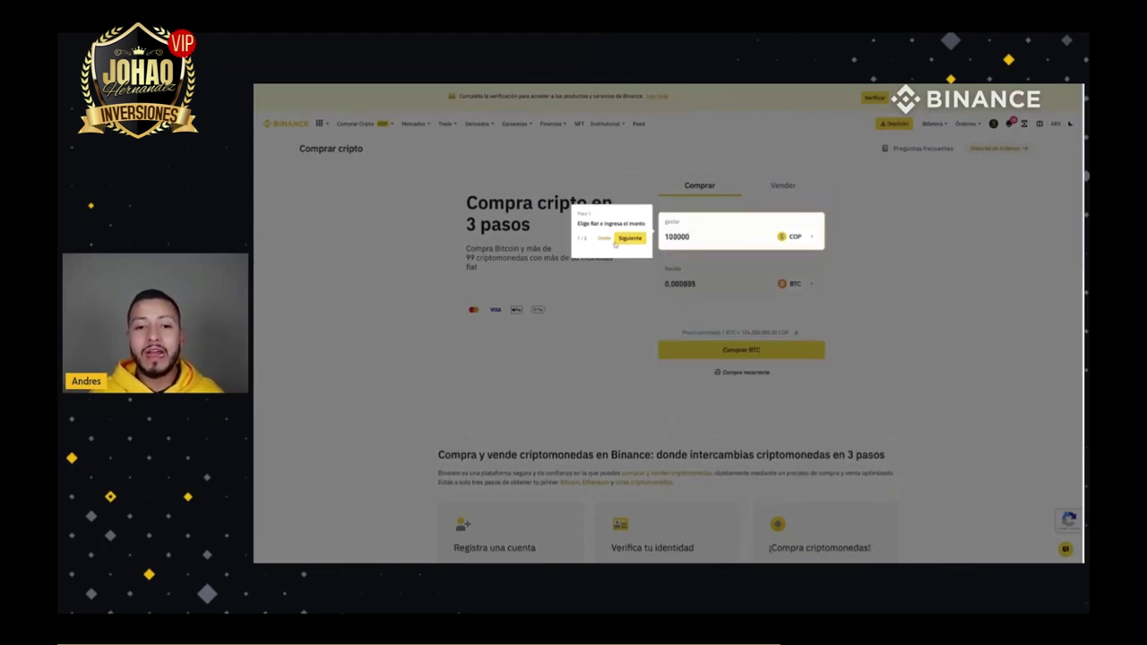
click(630, 239)
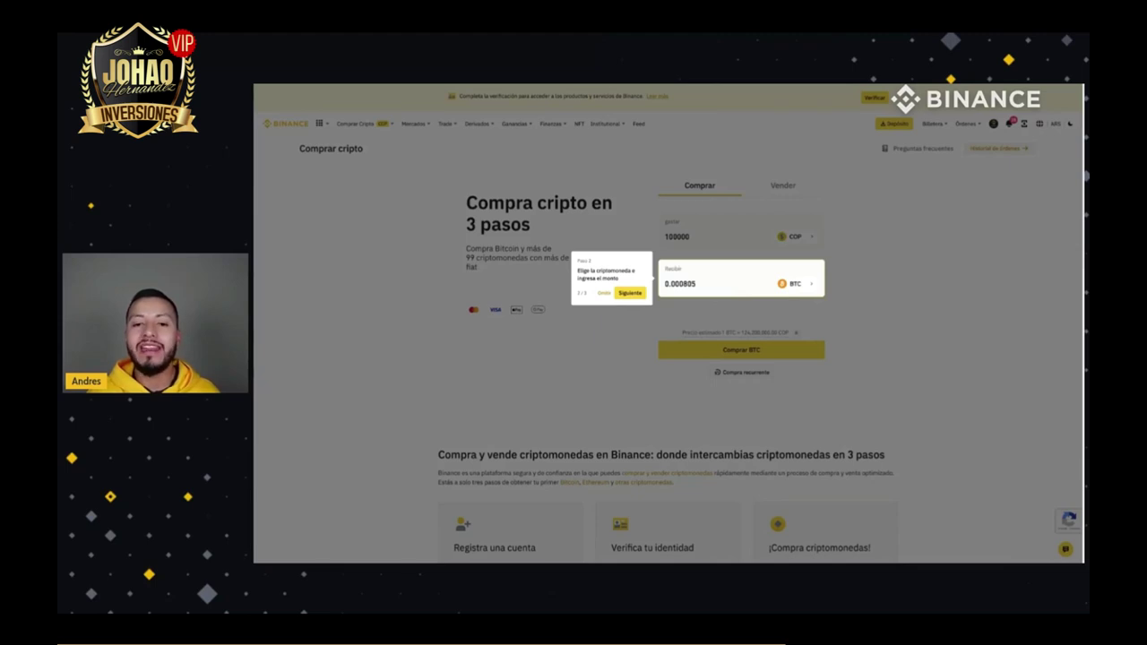
click(630, 293)
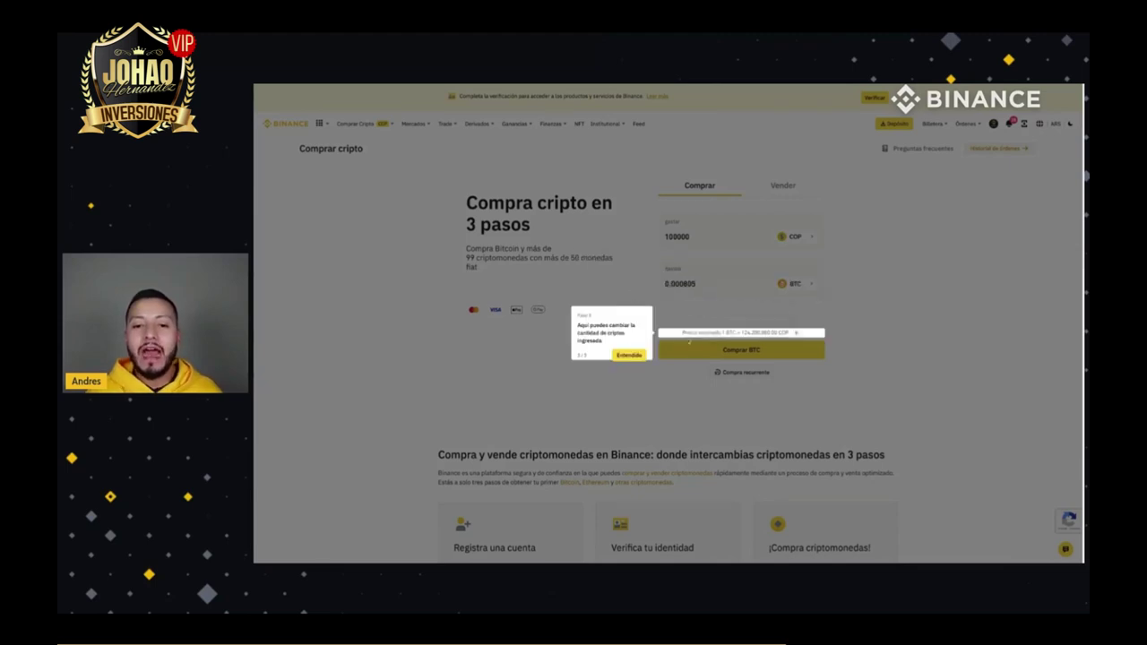
mouse_move(796, 332)
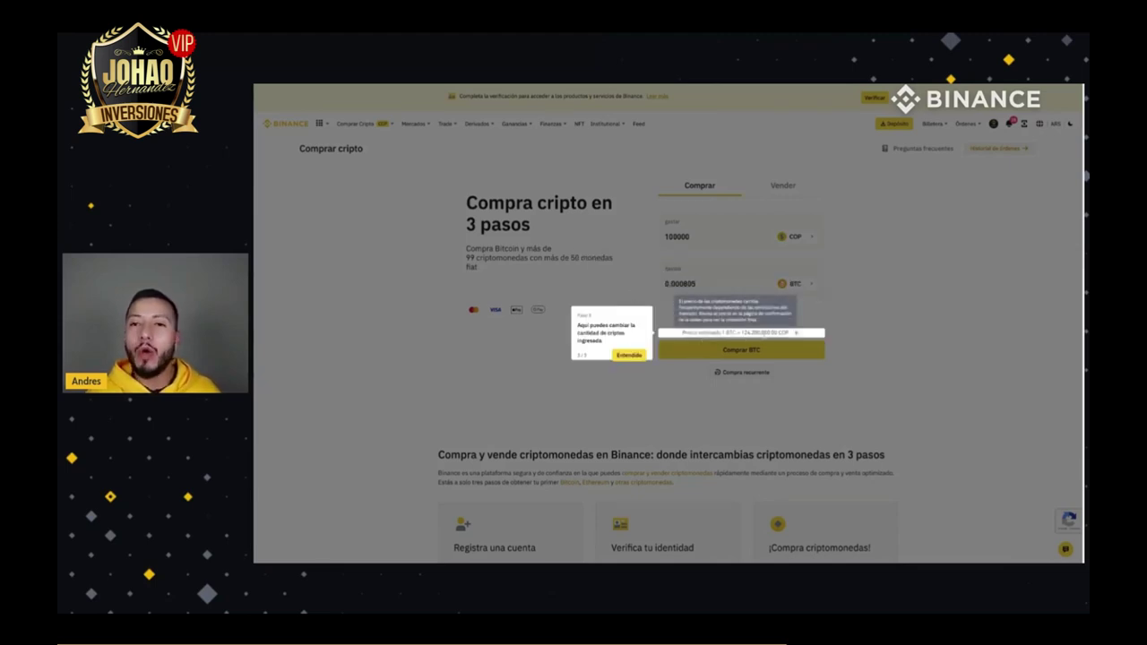
click(629, 356)
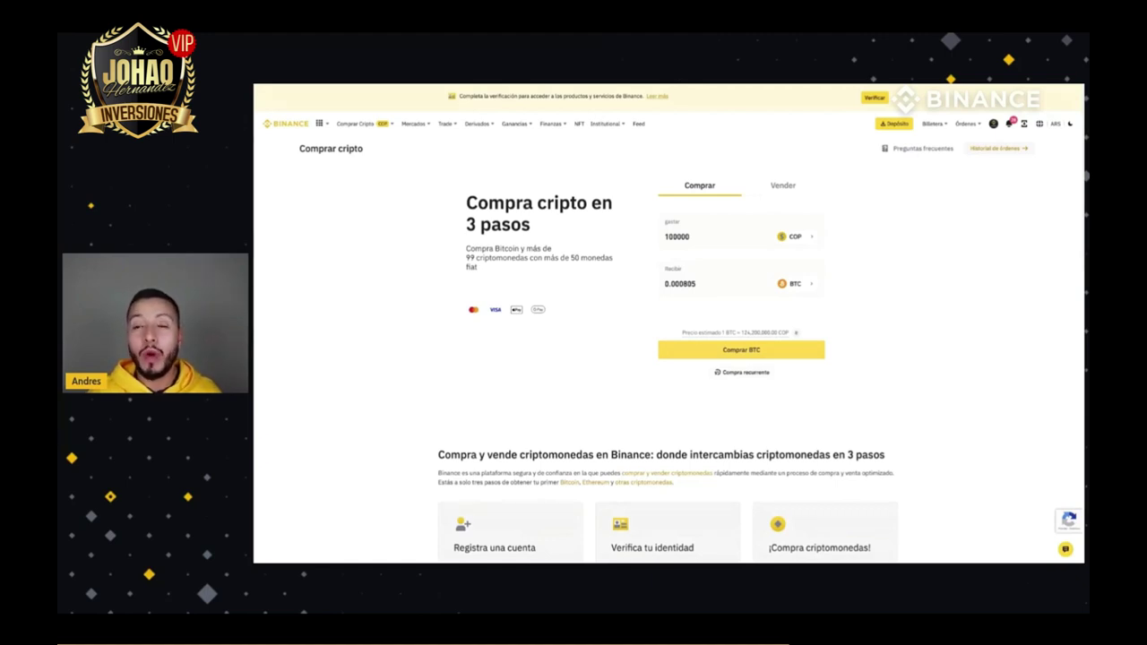
Look through the available cryptocurrencies, search for USDT and select it as the currency to receive
click(794, 283)
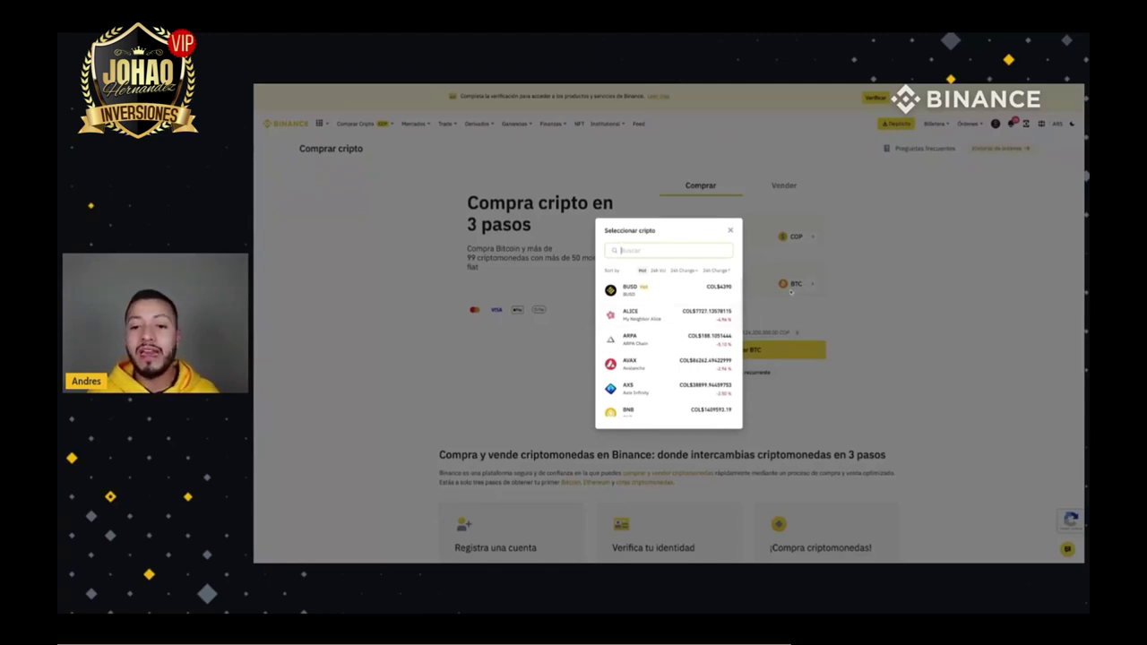
scroll(645, 305, down, 1)
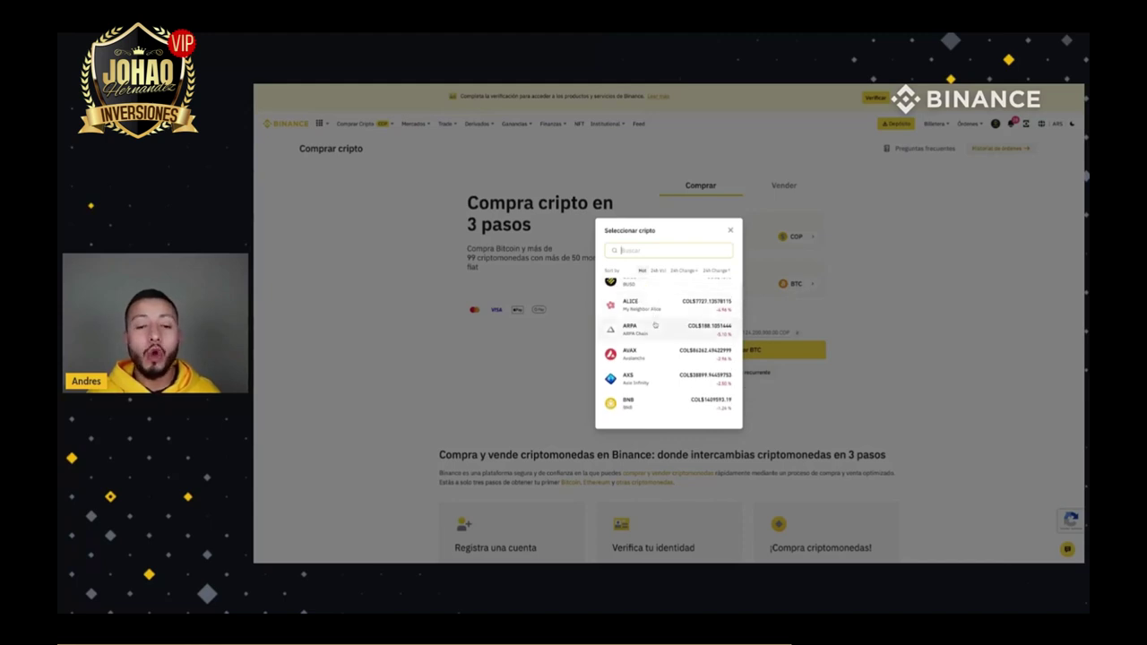
scroll(654, 325, down, 2)
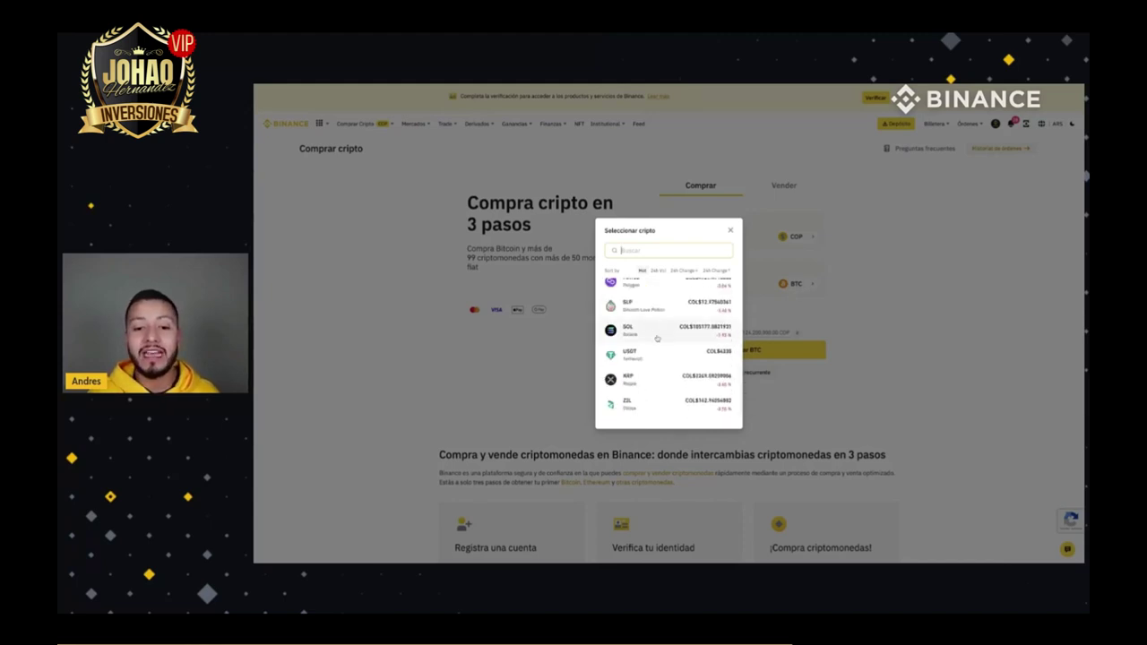
scroll(656, 337, up, 3)
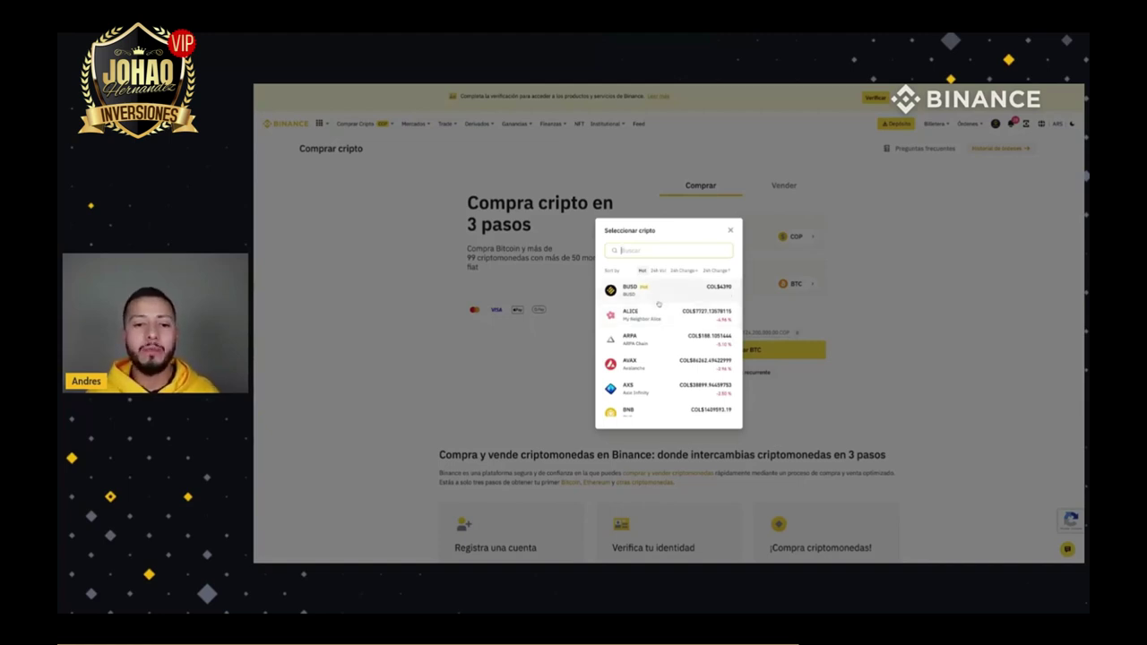
text(USDT)
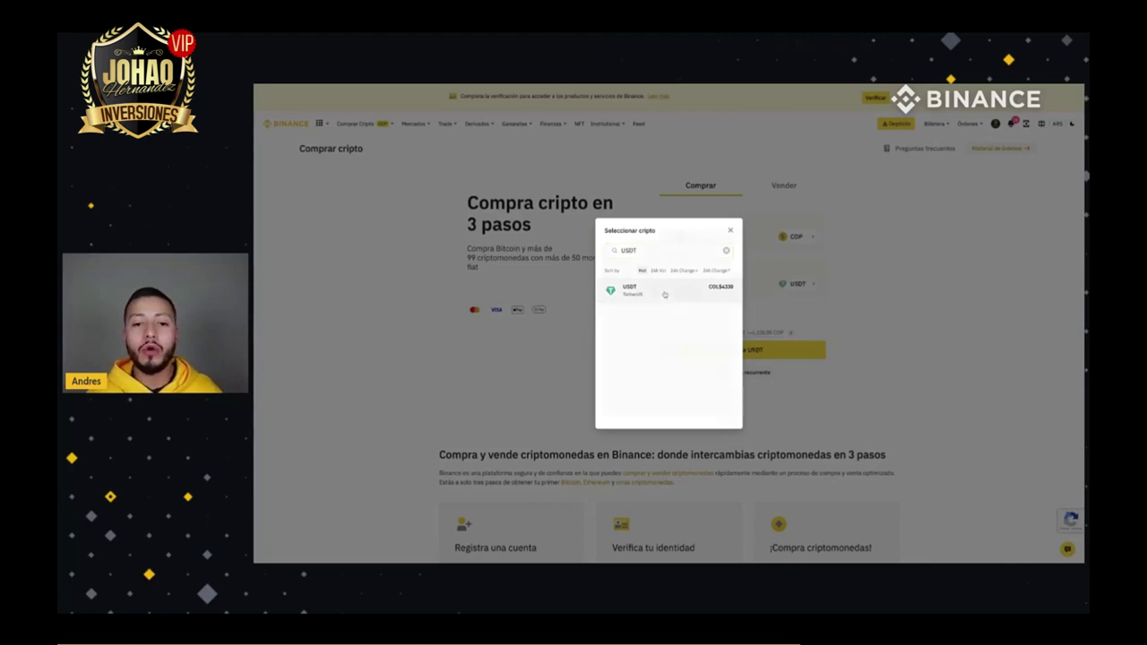
click(664, 295)
Enter 100000 COP as the amount to spend and try to buy USDT, closing the account verification dialog
click(692, 236)
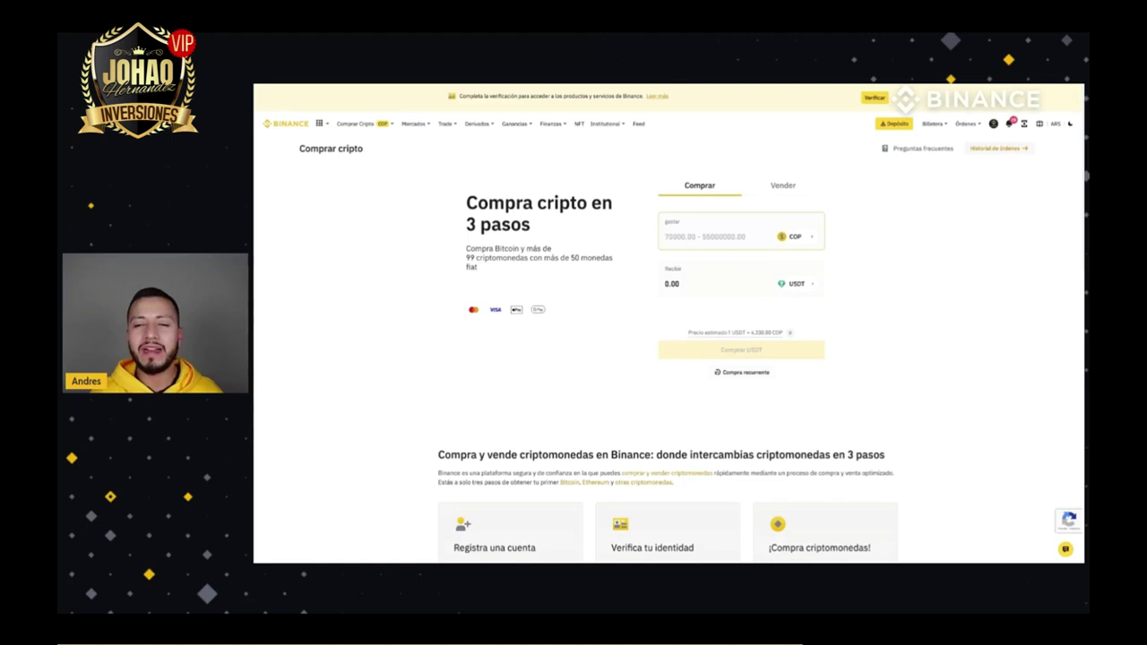
text(100000)
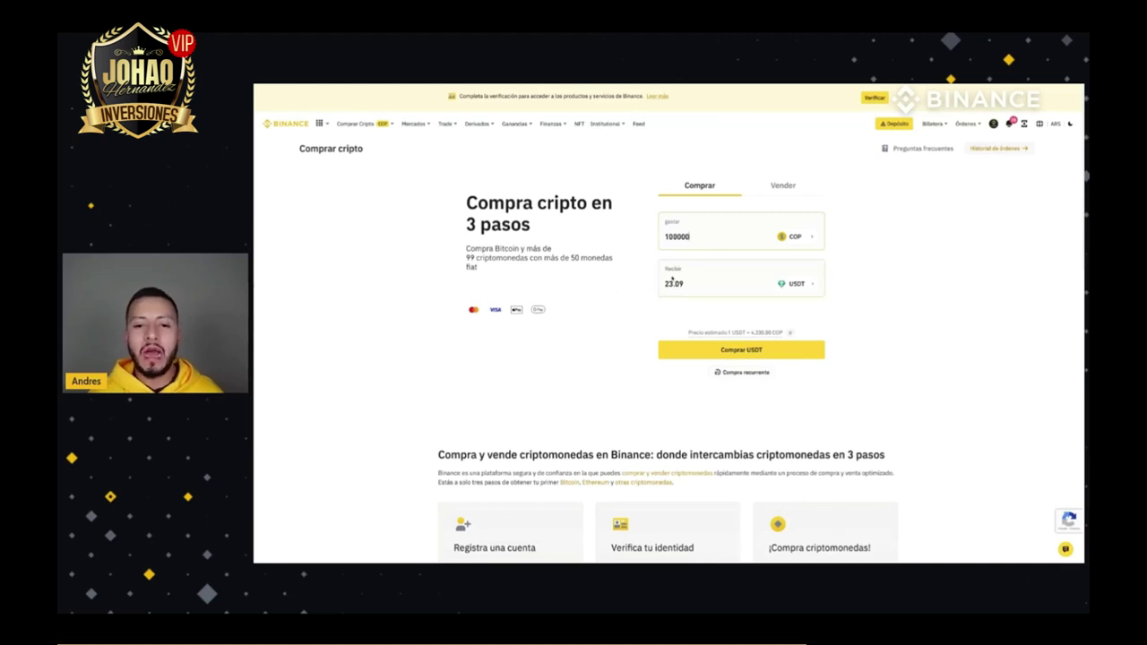
double_click(692, 283)
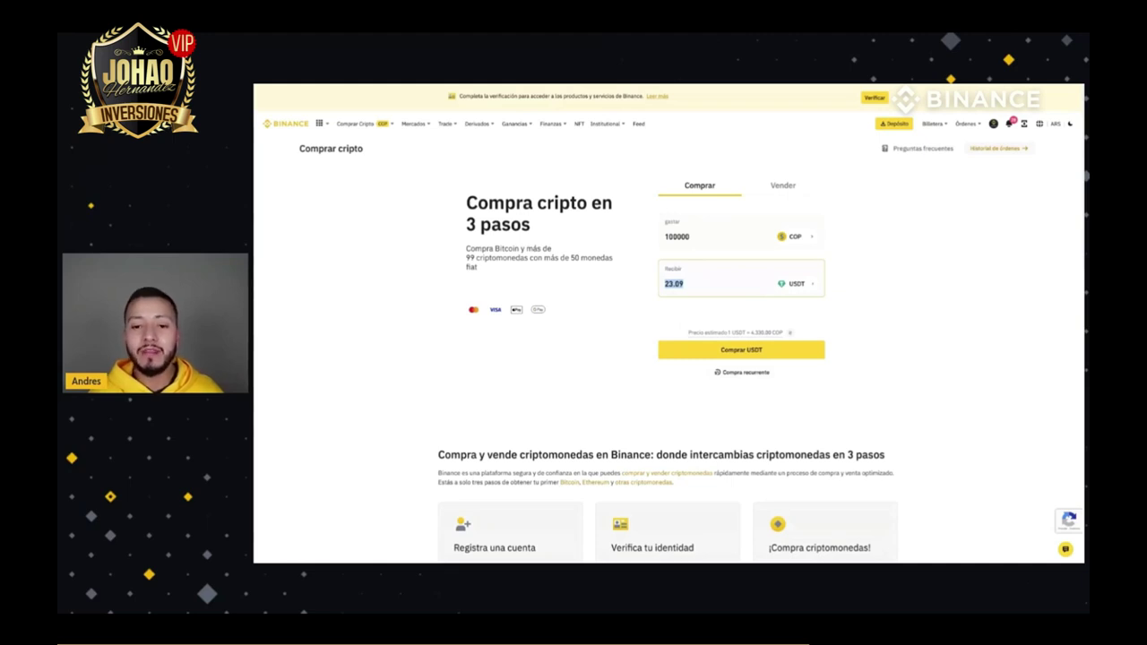
mouse_move(790, 332)
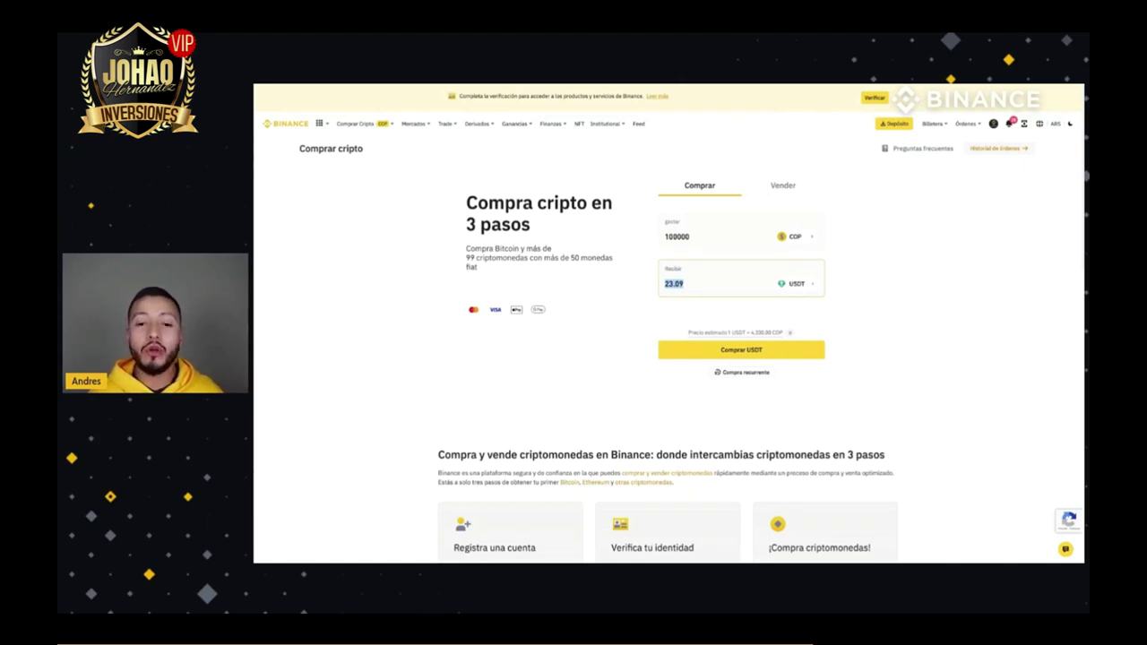
click(723, 352)
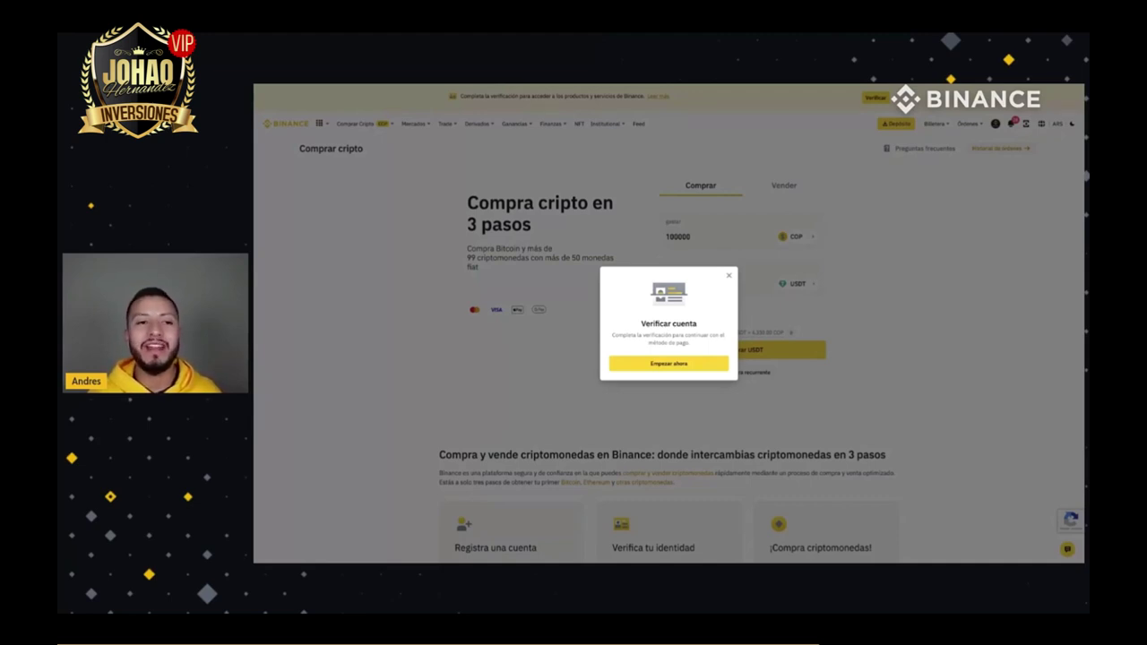
click(728, 275)
Open the bank transfer (PSE) purchase option and enter 100000 COP as the amount to spend on BTC
mouse_move(354, 126)
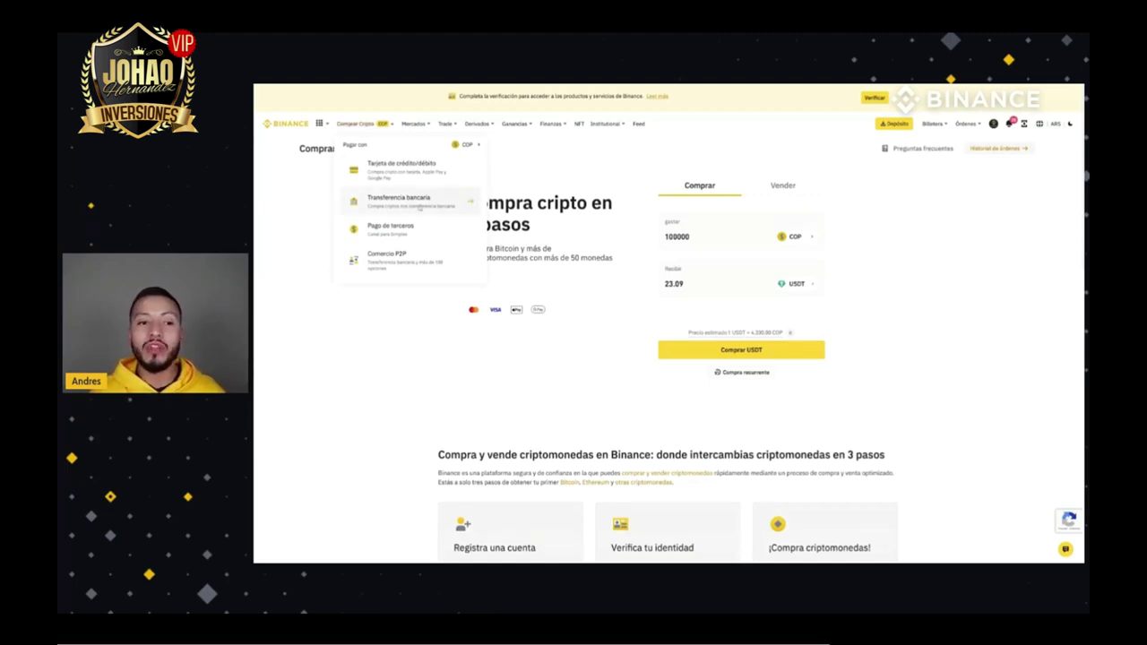
click(441, 207)
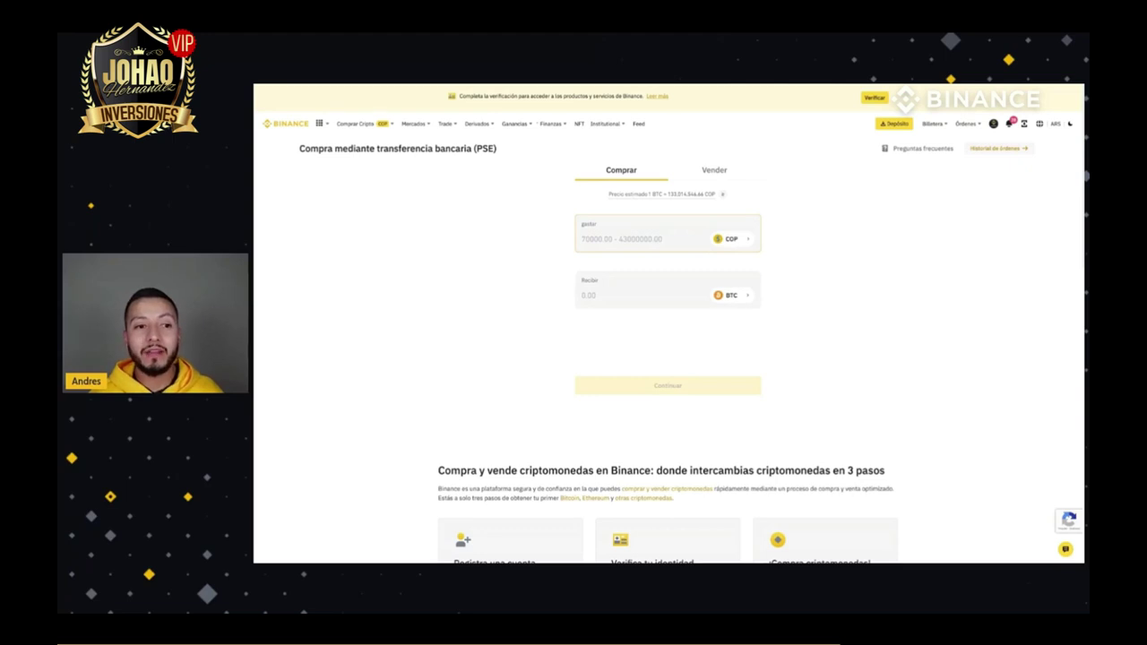
click(591, 238)
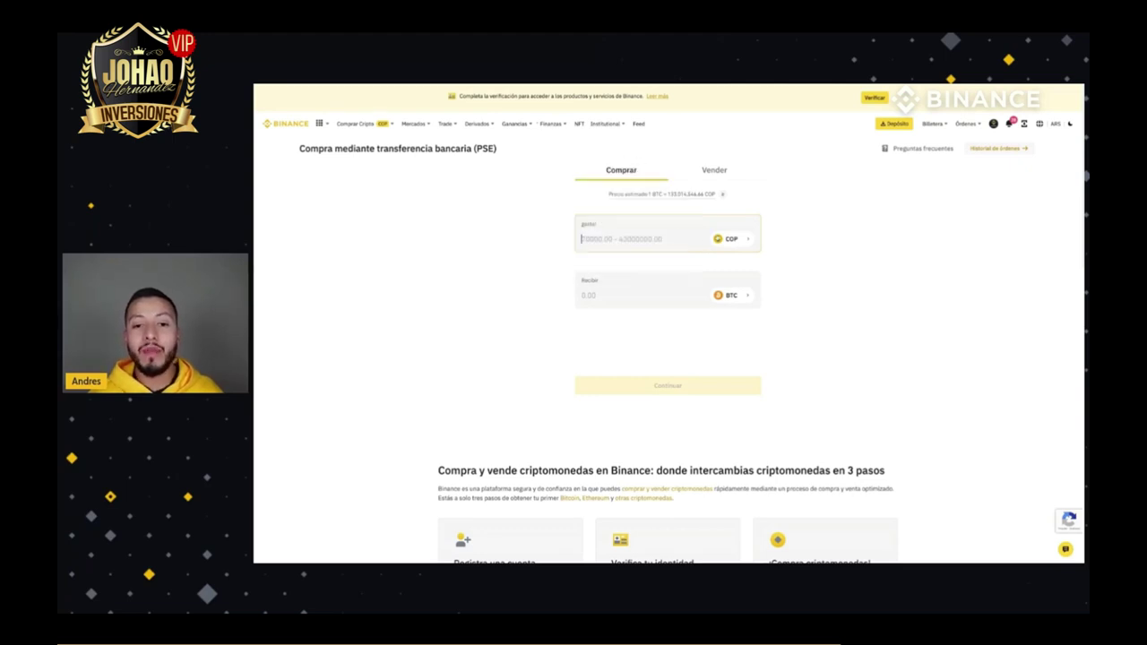
text(100000)
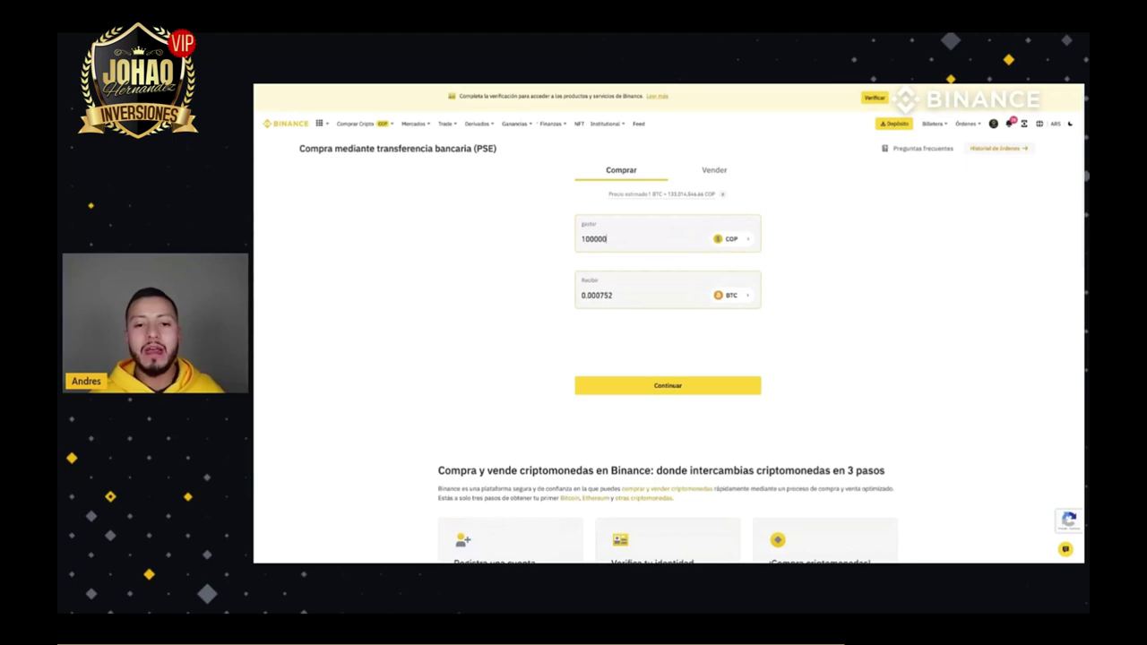
click(607, 238)
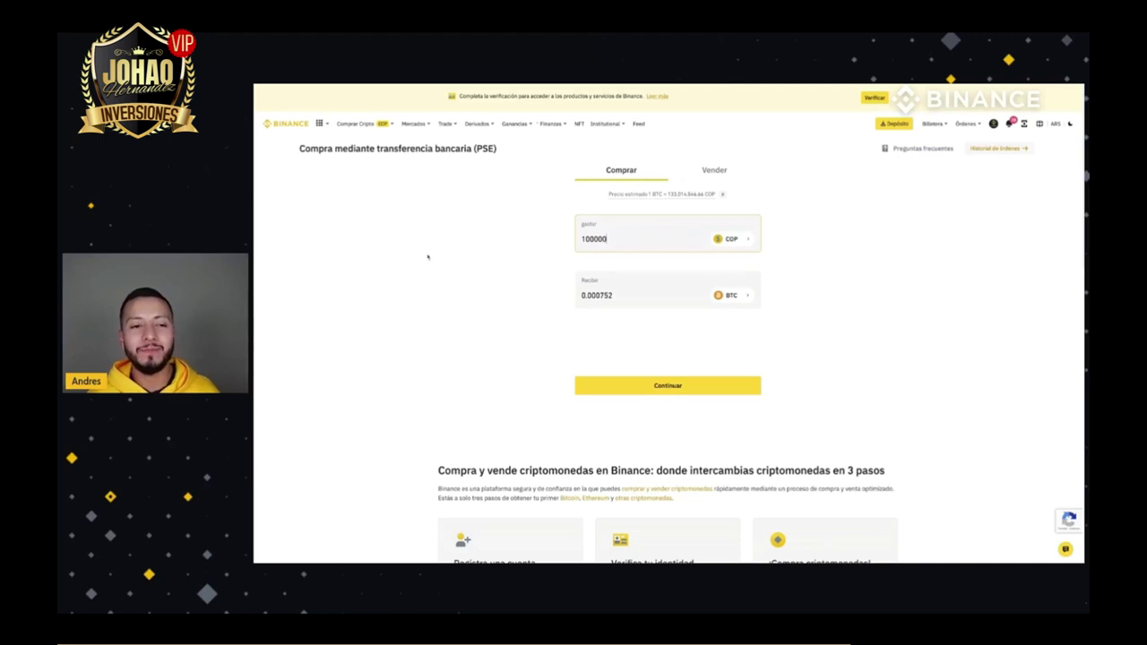
Open the P2P trading option for buying crypto, then accept and confirm the notice about using own accounts
click(421, 148)
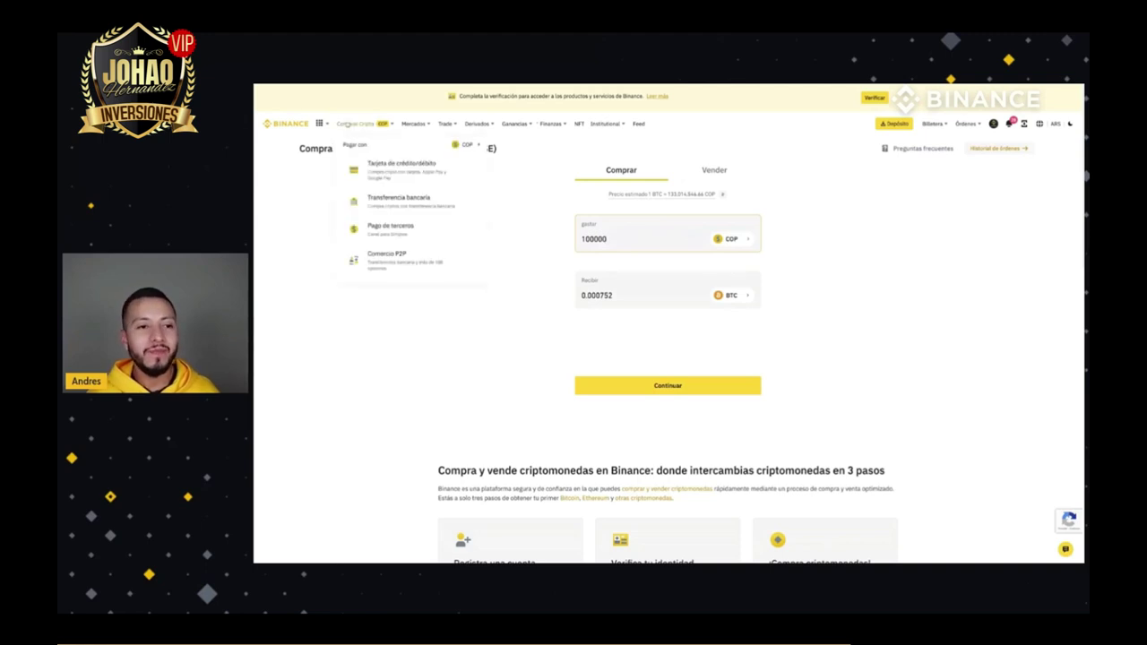
click(425, 259)
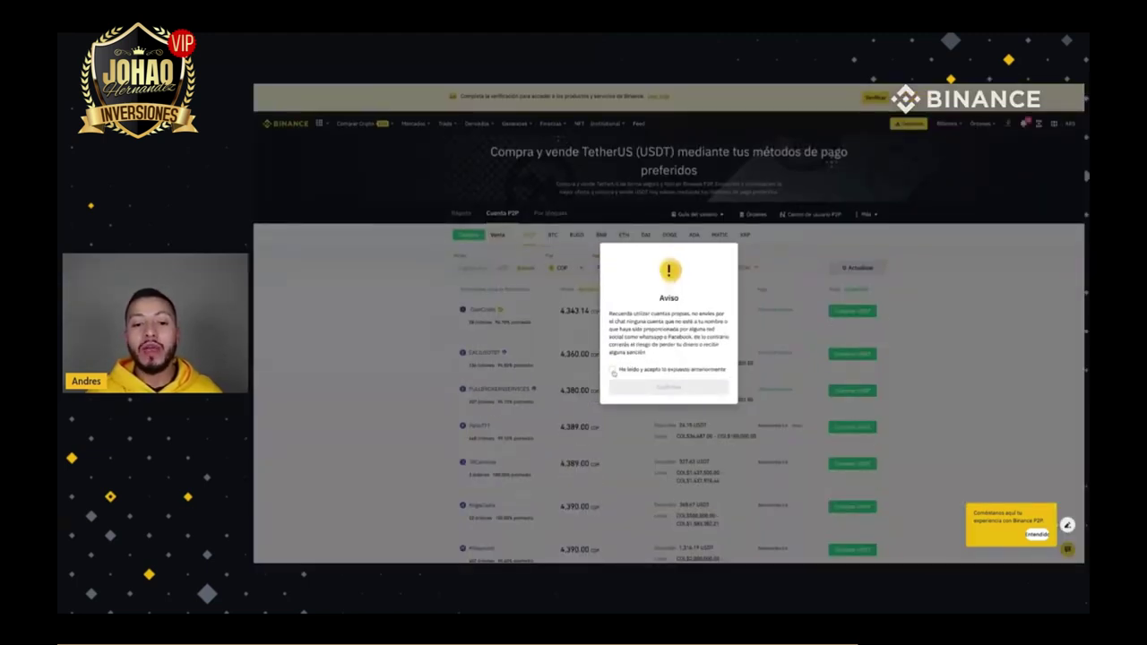
click(612, 370)
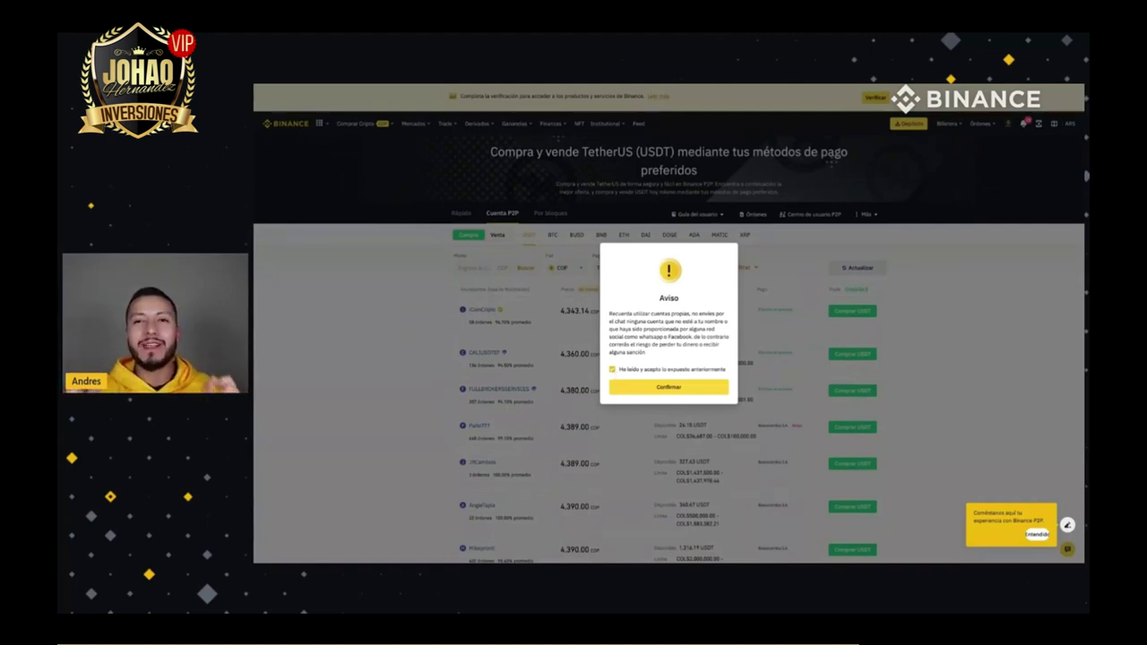
click(641, 387)
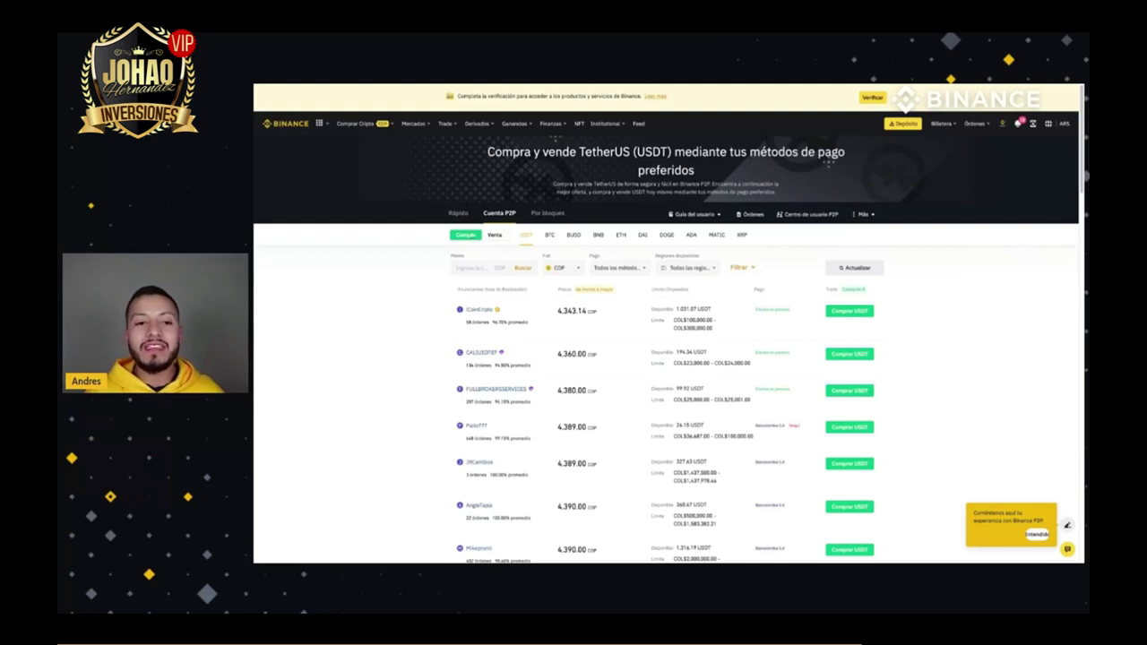
View the P2P sell offers for USDT, return to the buy offers and browse those for BTC and BUSD
click(495, 236)
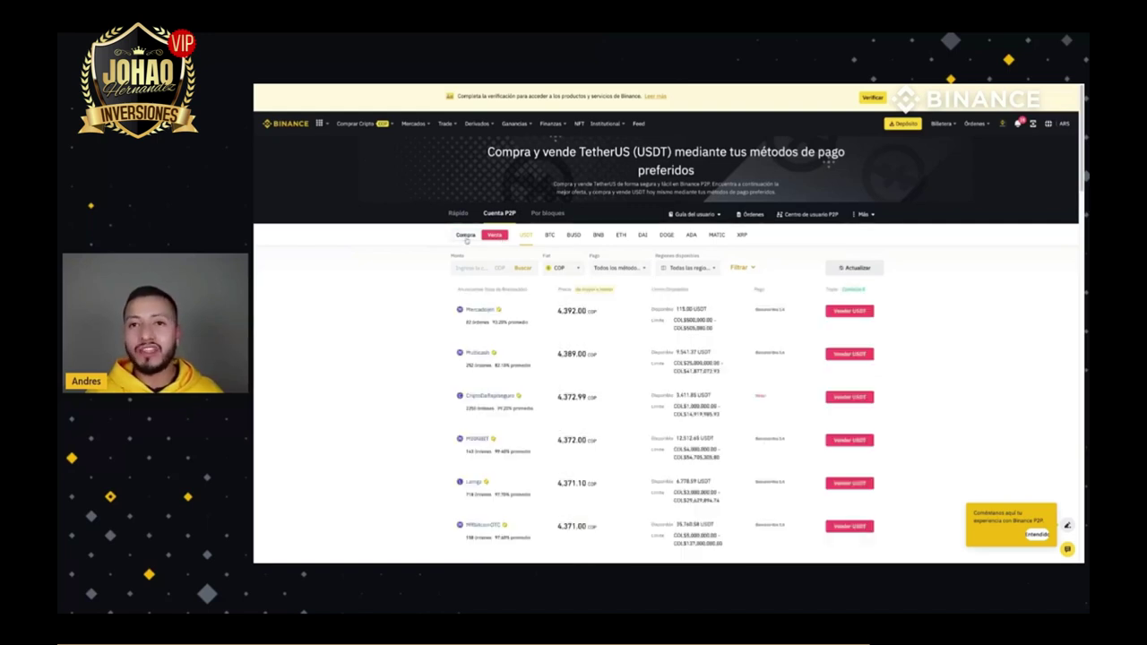
click(465, 235)
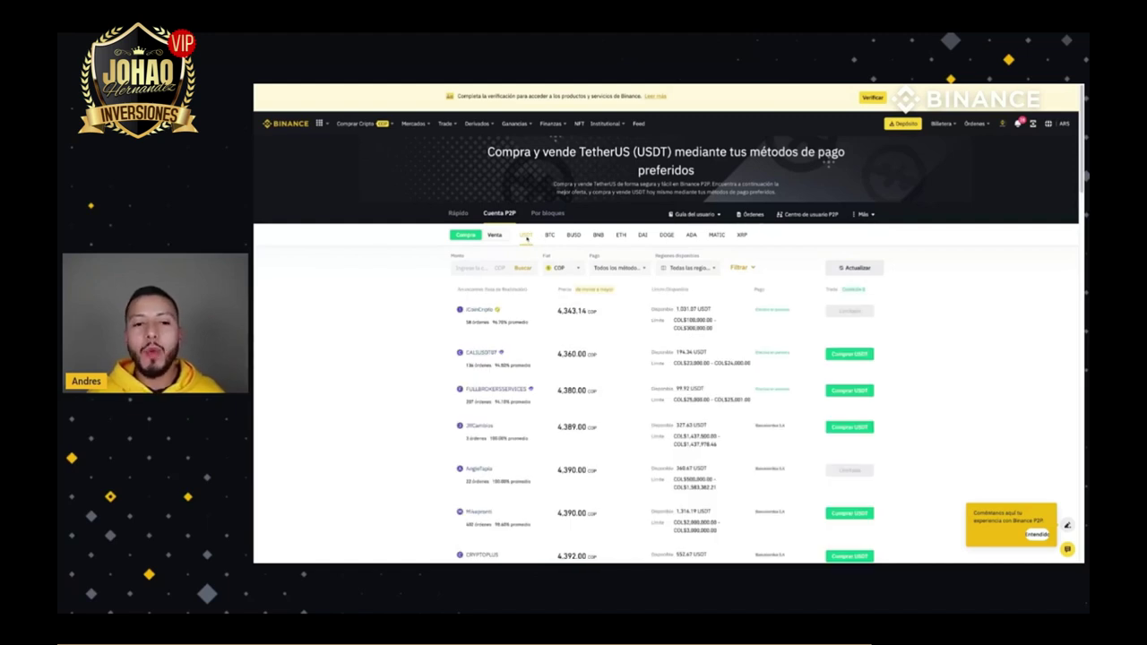
click(548, 238)
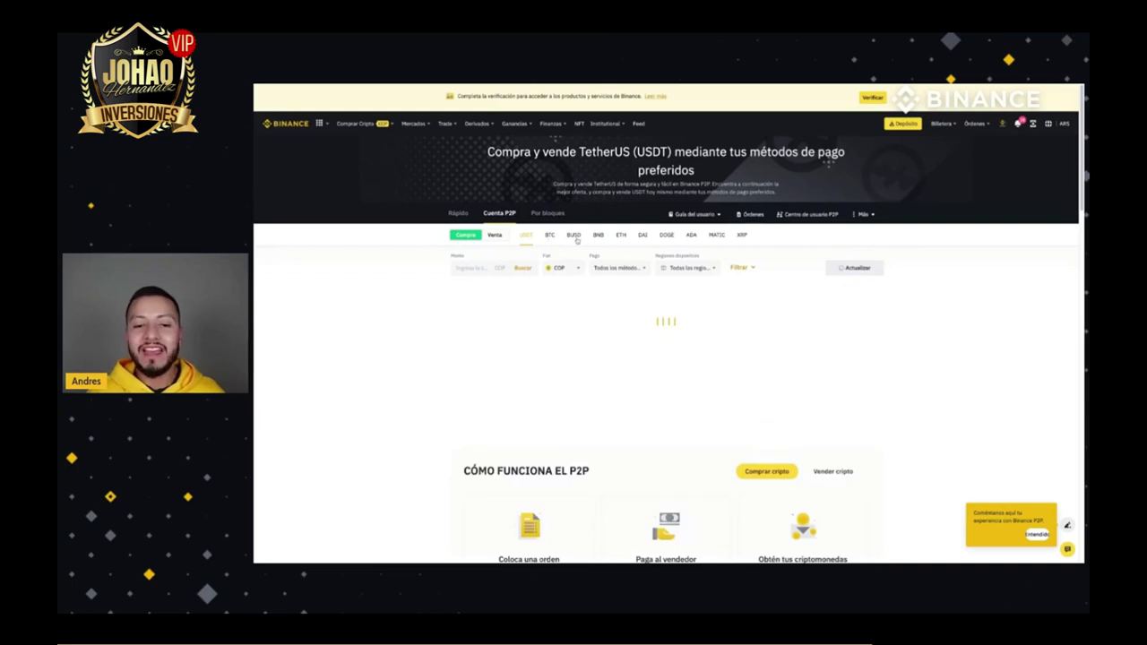
click(570, 236)
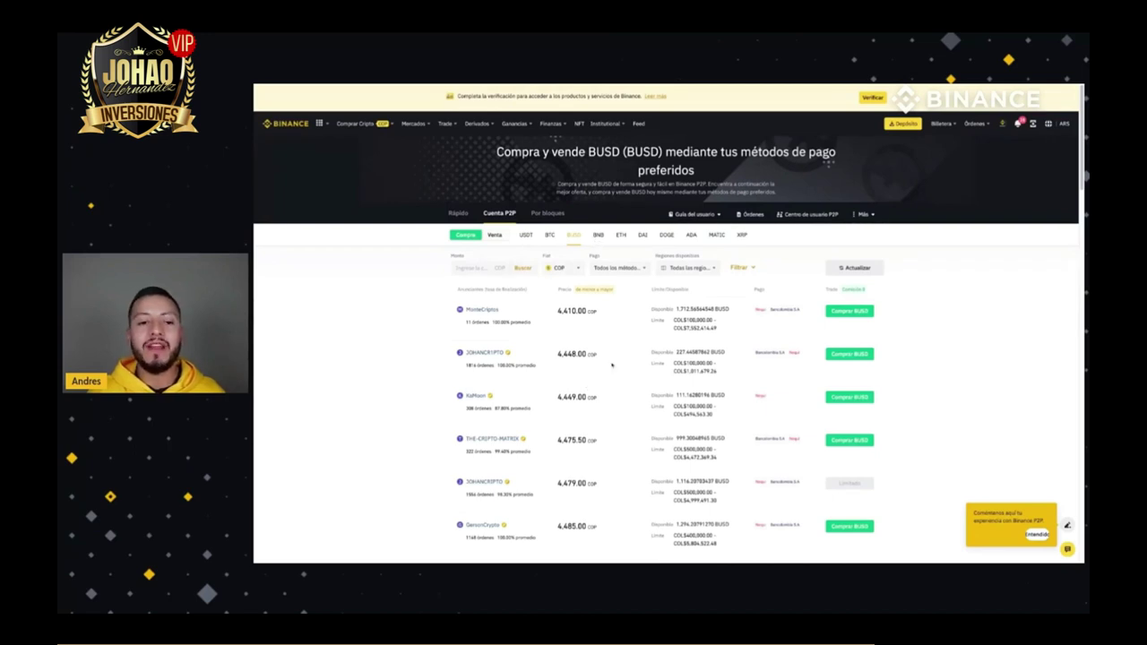
scroll(604, 358, down, 2)
scroll(595, 350, up, 2)
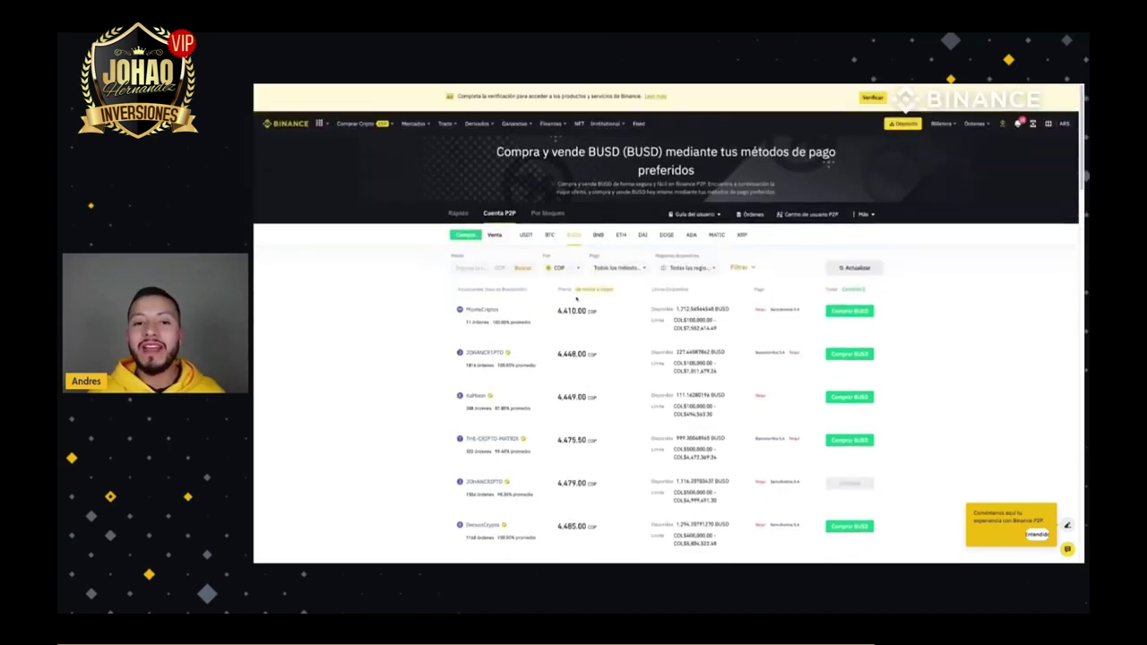
scroll(578, 314, down, 1)
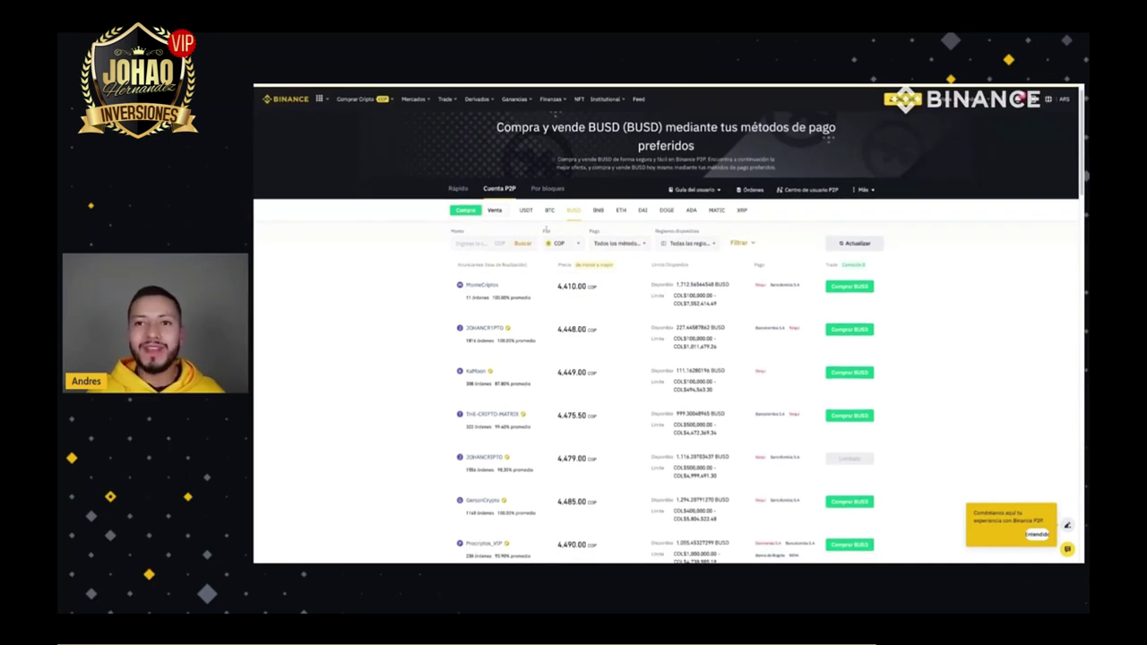
Return to the USDT buy offers and examine the first advertiser's completion rate, price, available amount and order limits
click(574, 211)
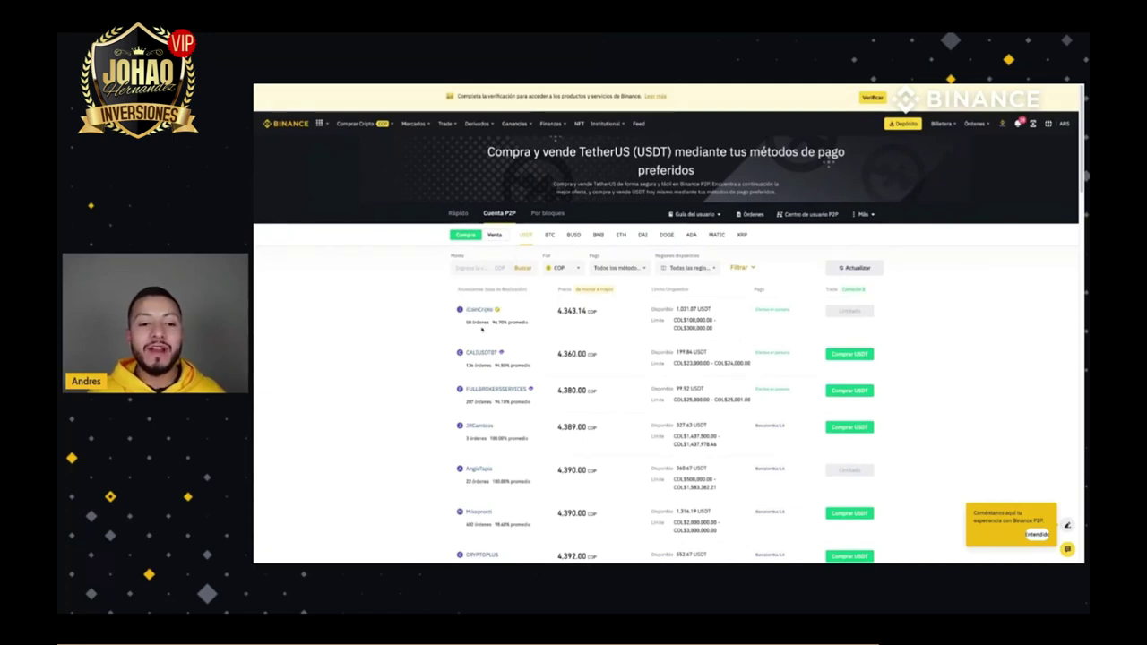
scroll(468, 332, down, 1)
scroll(469, 331, down, 1)
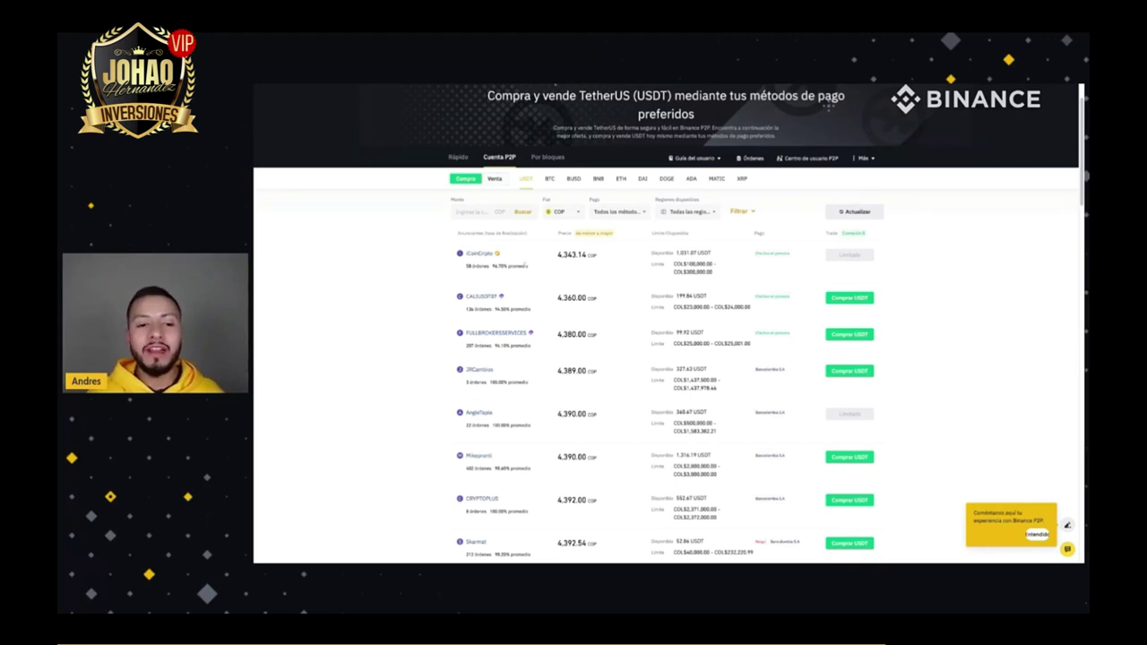
drag(465, 266, 530, 267)
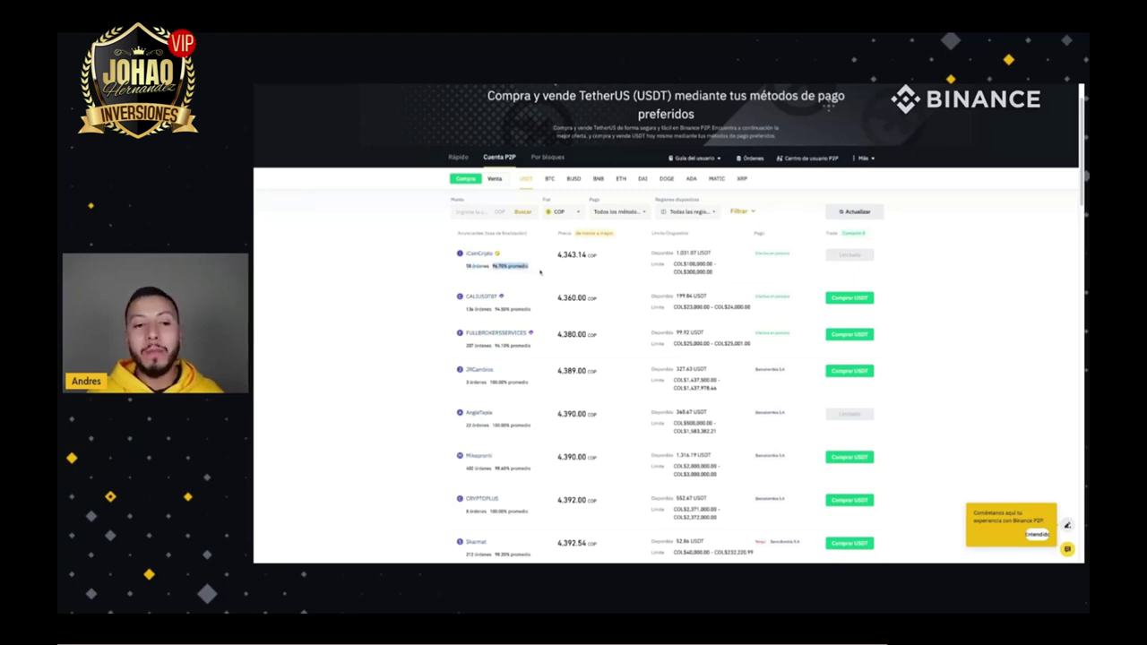
drag(555, 255, 606, 260)
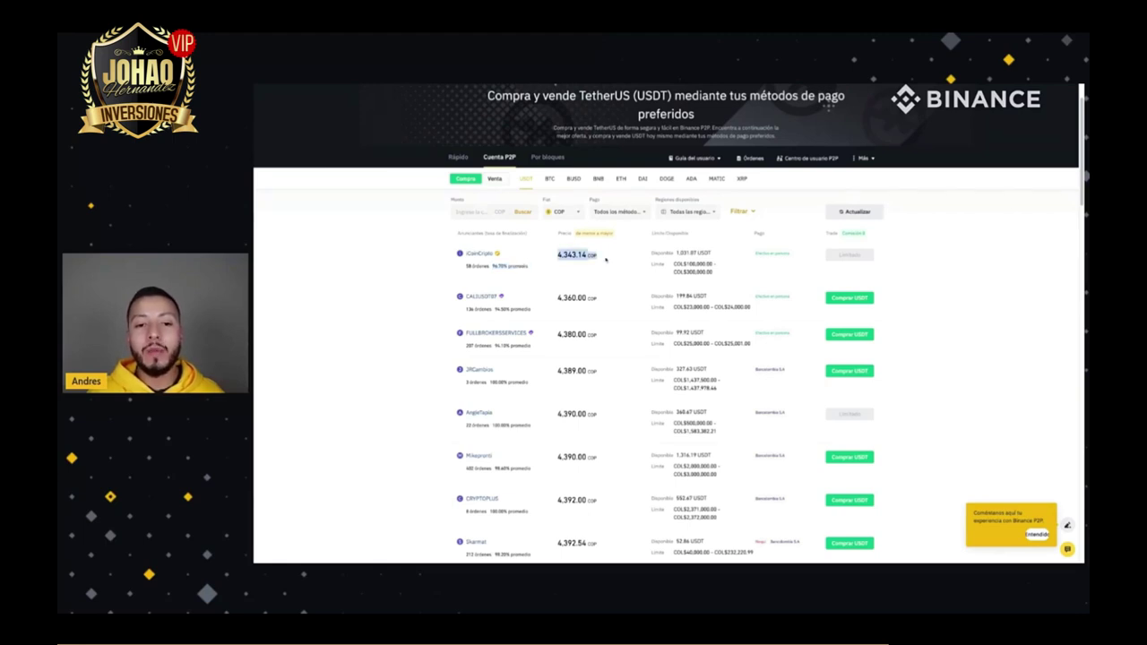
drag(715, 255, 678, 254)
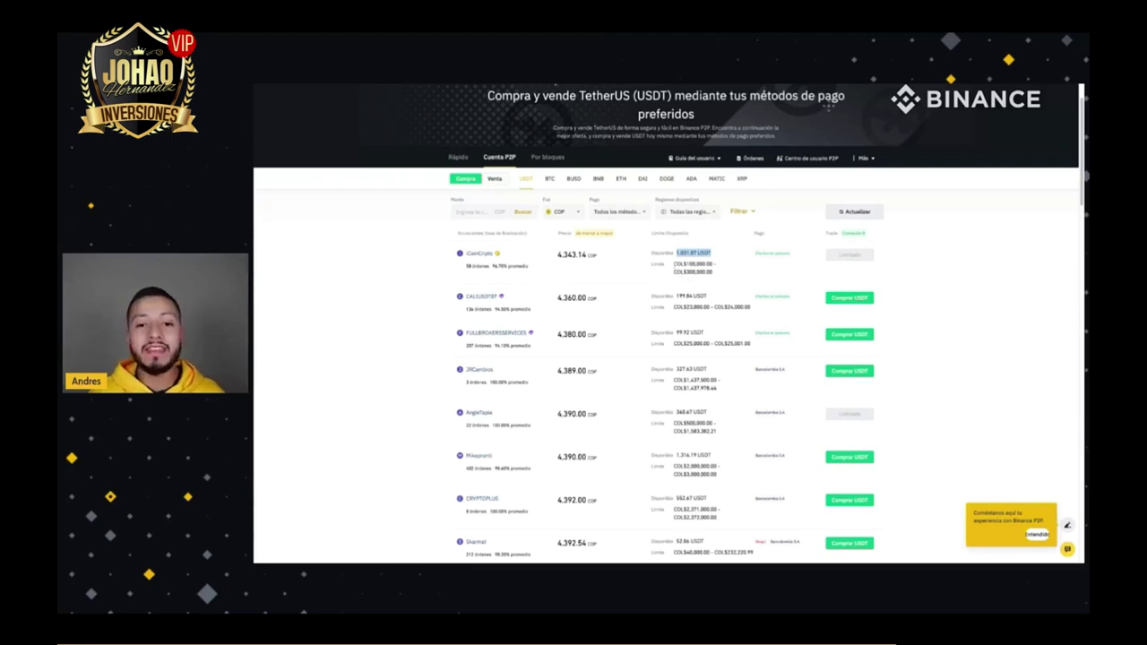
double_click(693, 264)
drag(674, 264, 715, 274)
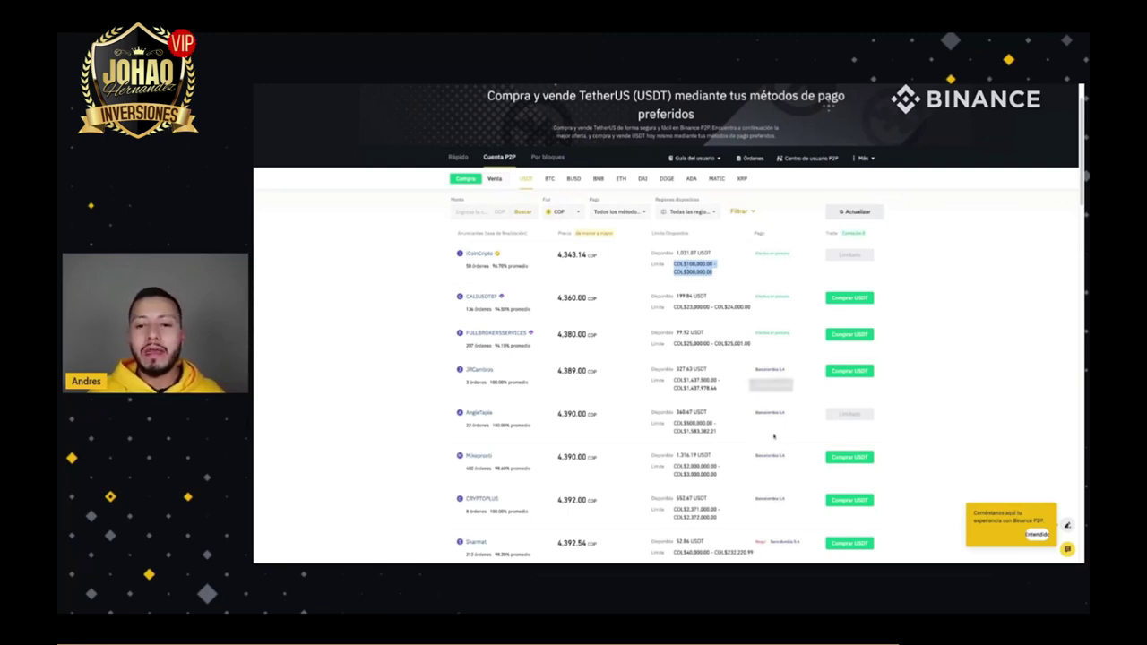
scroll(770, 391, down, 1)
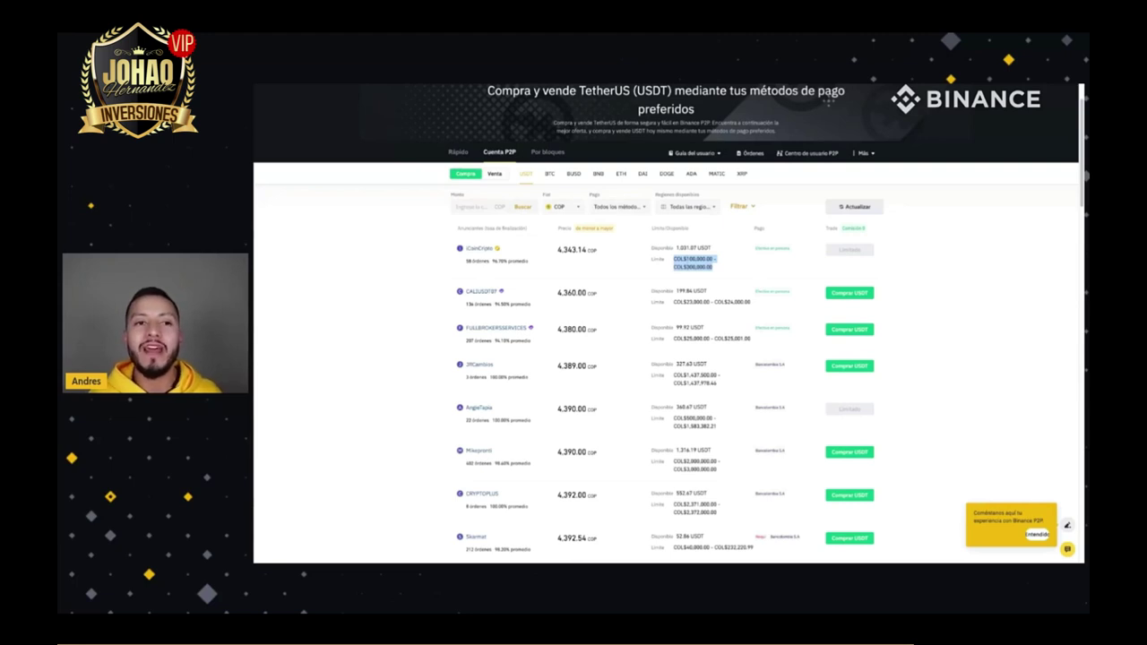
scroll(341, 114, up, 1)
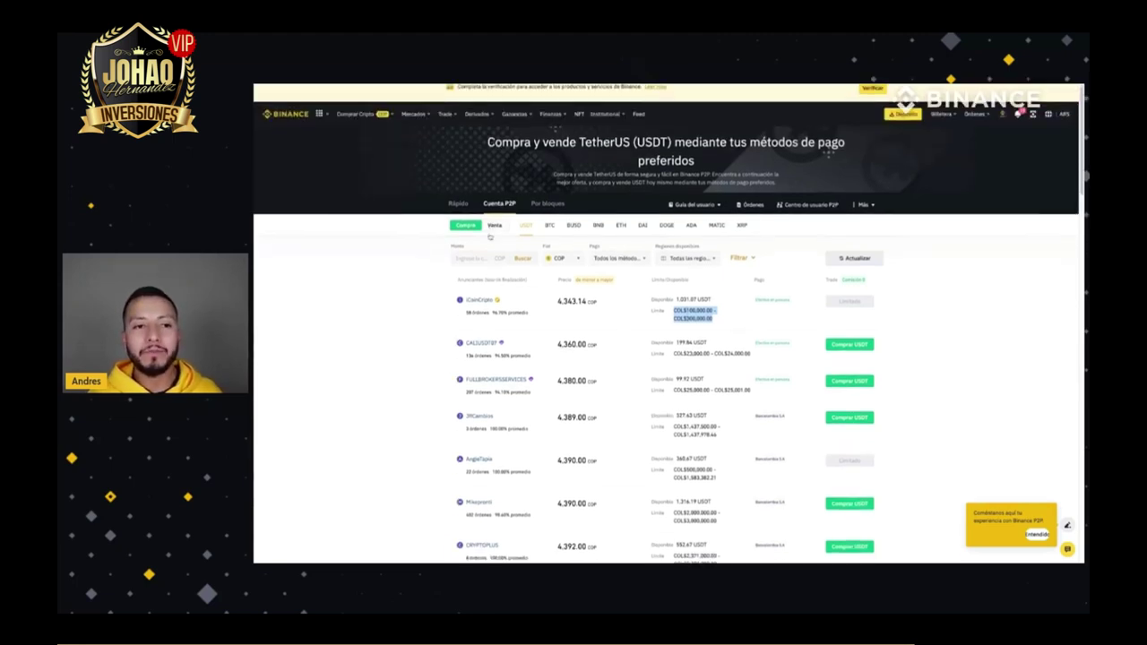
Open the wallet overview (Resumen de billeteras) and accept the coin view tip
mouse_move(355, 110)
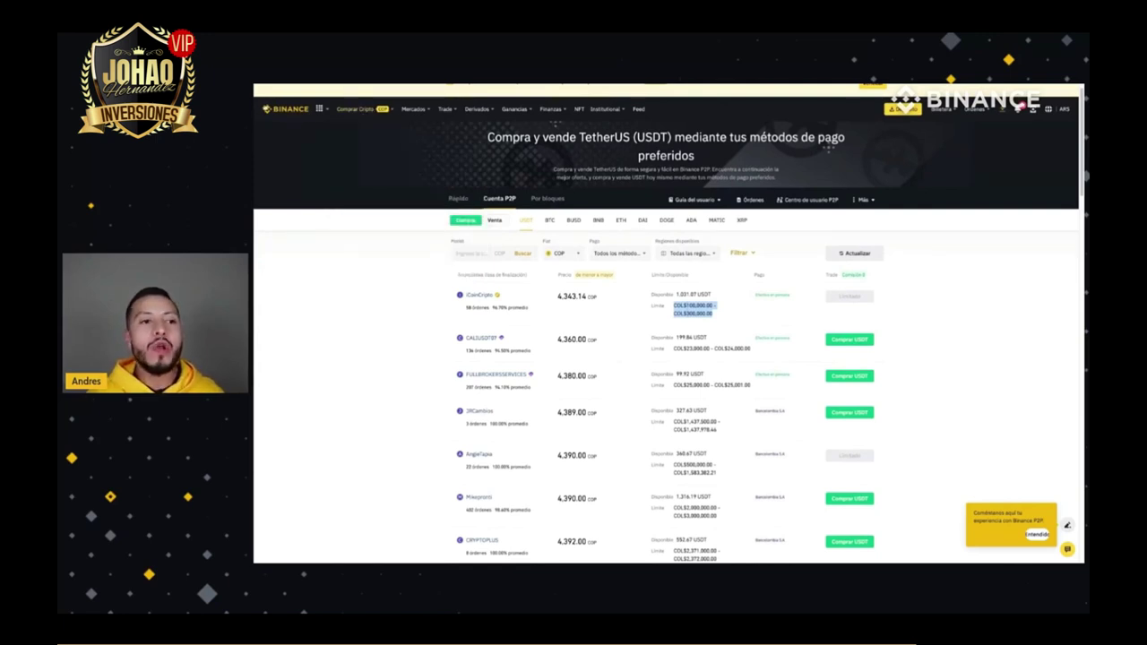
scroll(721, 150, down, 1)
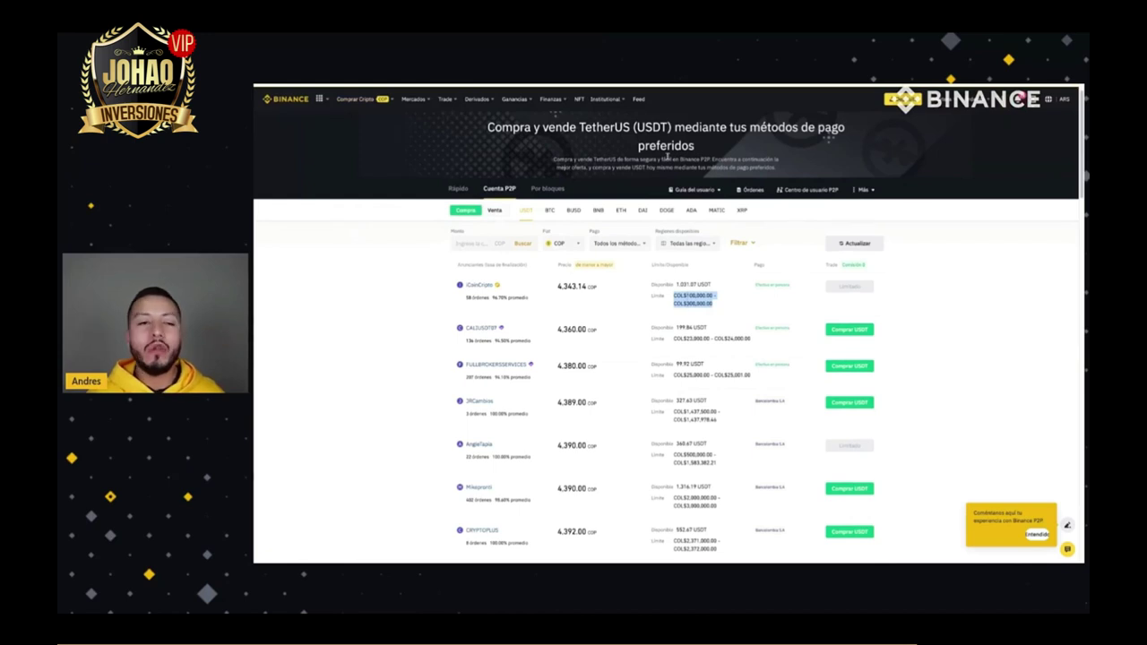
mouse_move(1022, 98)
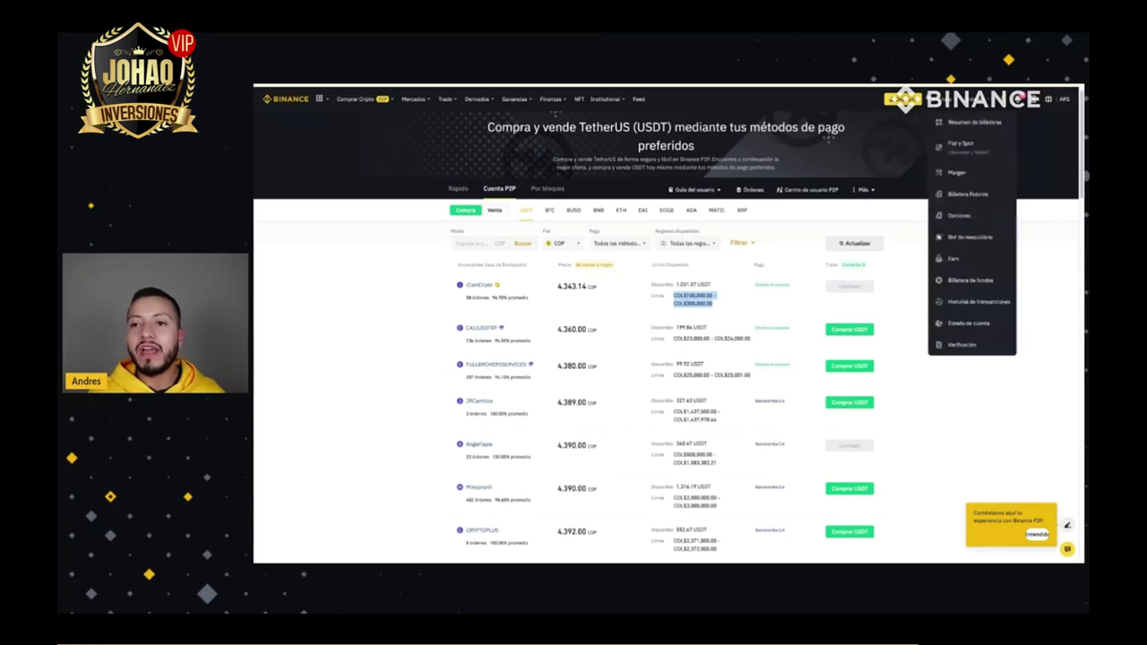
click(963, 124)
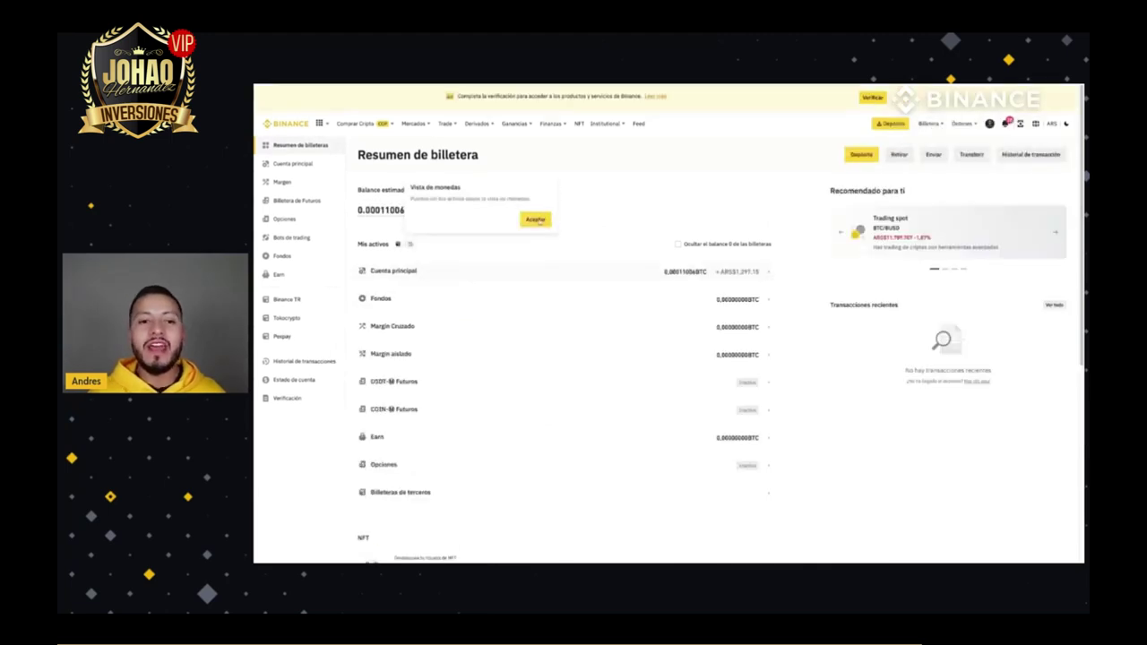
click(543, 252)
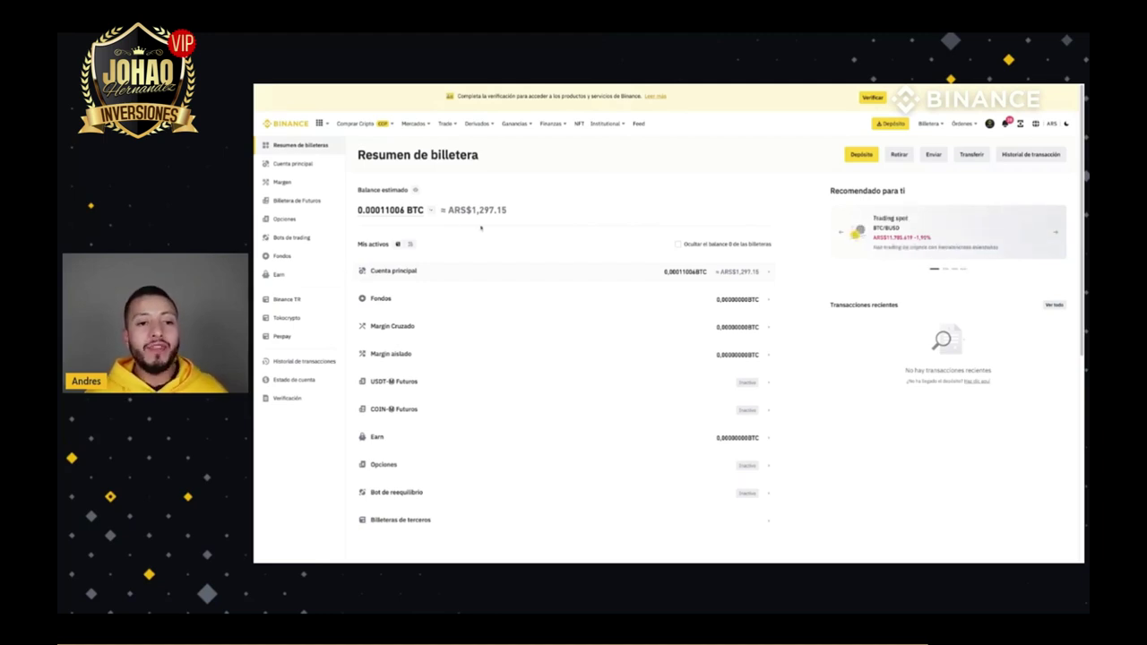
Look through the available display currencies and set the account's display currency to USD
scroll(512, 227, down, 1)
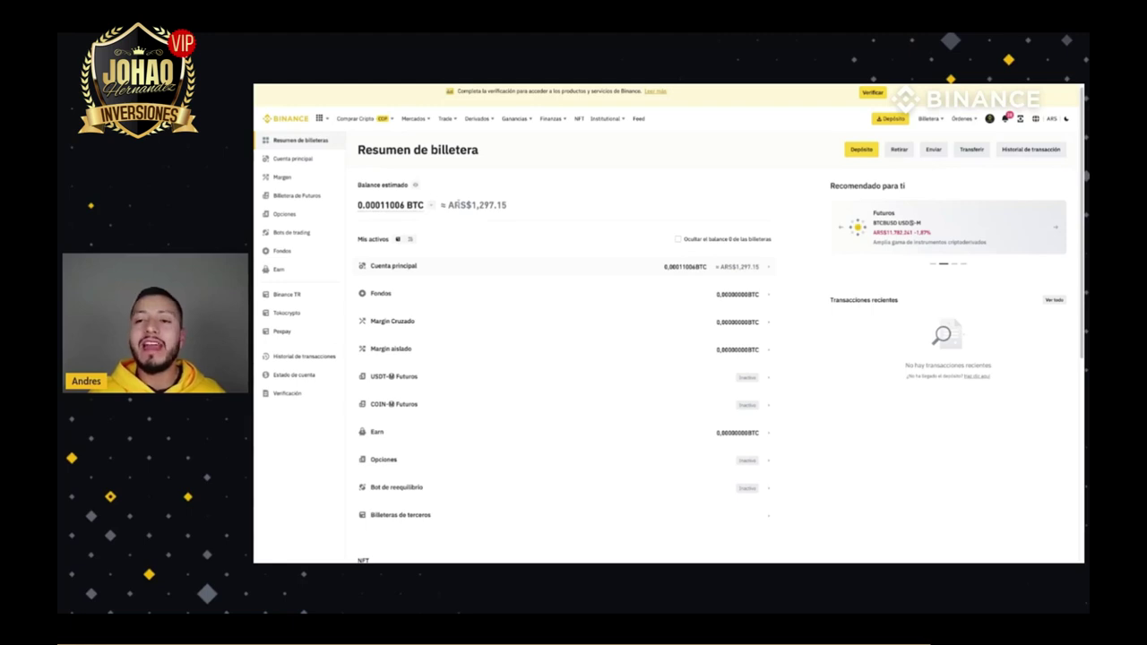
click(1054, 120)
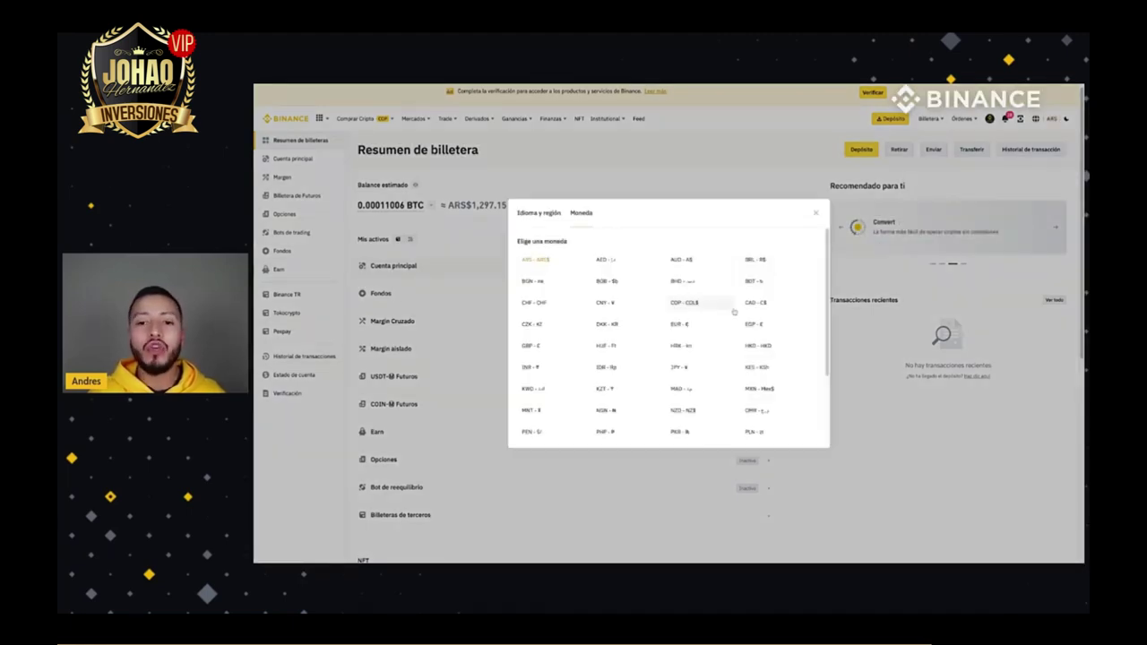
scroll(628, 303, down, 1)
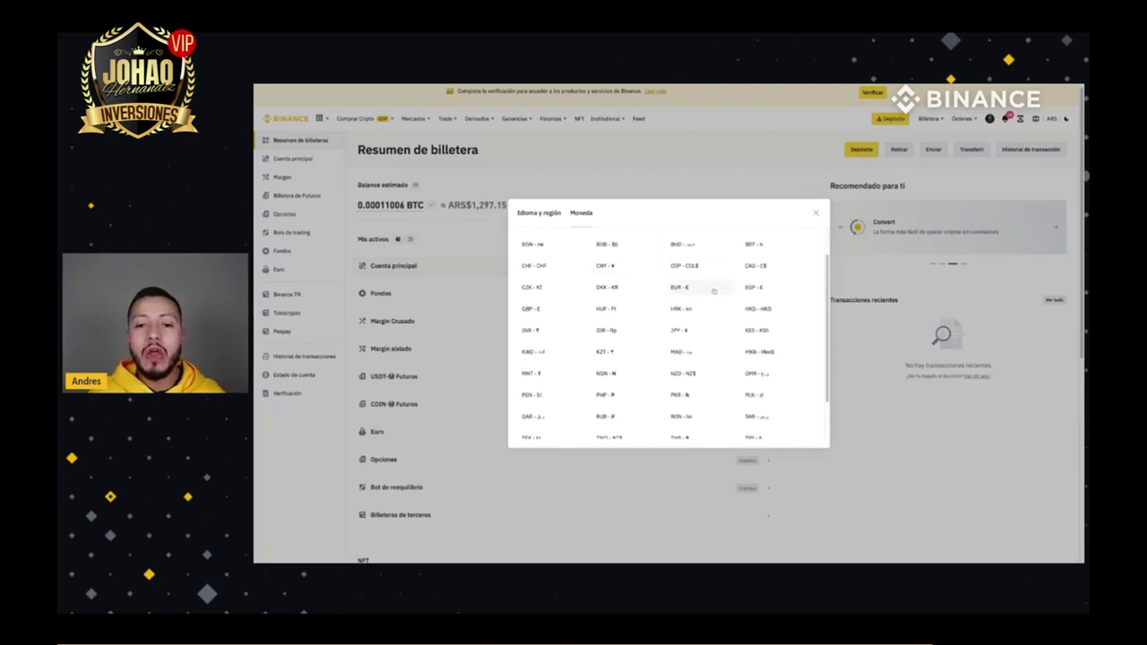
scroll(625, 300, down, 2)
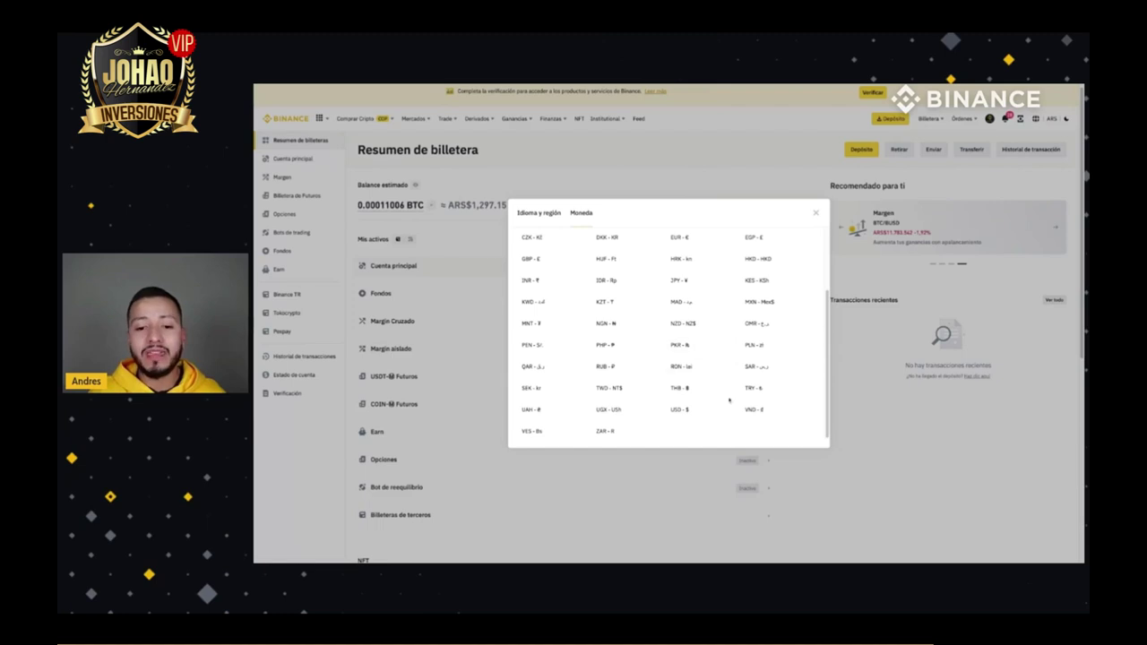
scroll(663, 409, up, 1)
scroll(663, 410, up, 5)
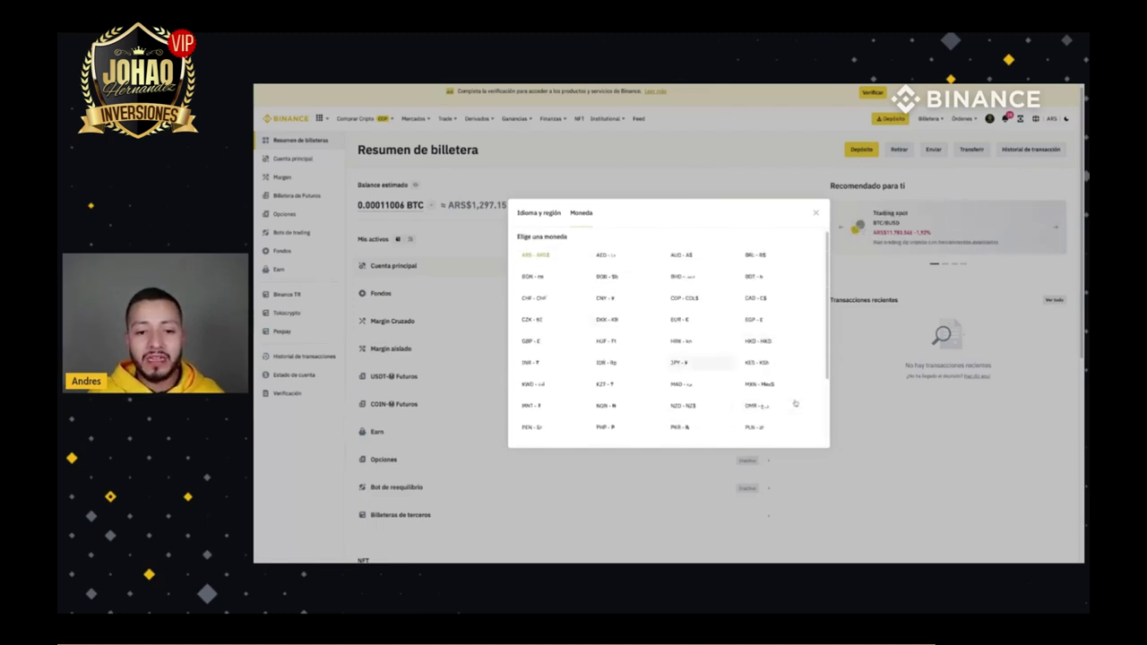
scroll(767, 391, down, 1)
scroll(767, 391, down, 3)
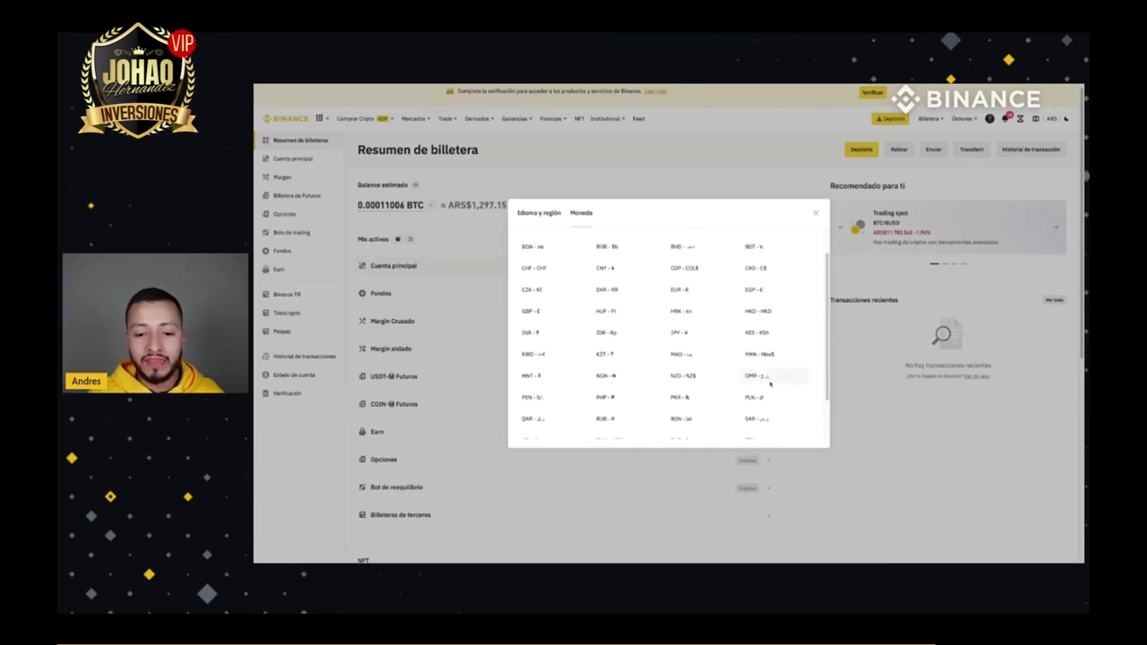
scroll(770, 384, down, 1)
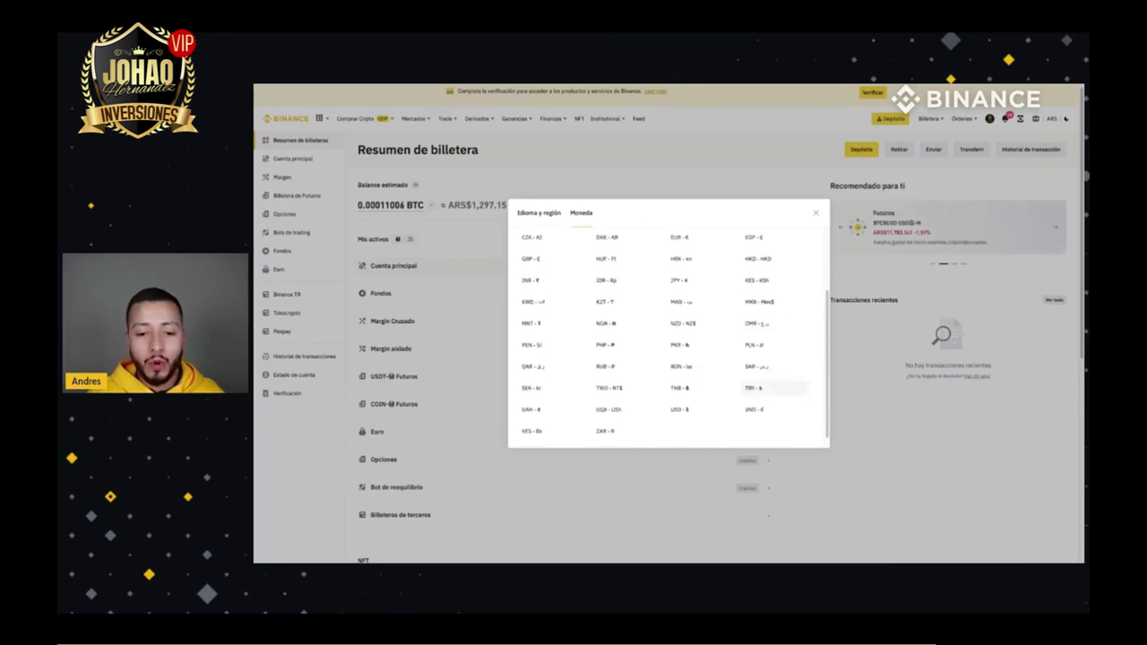
click(689, 410)
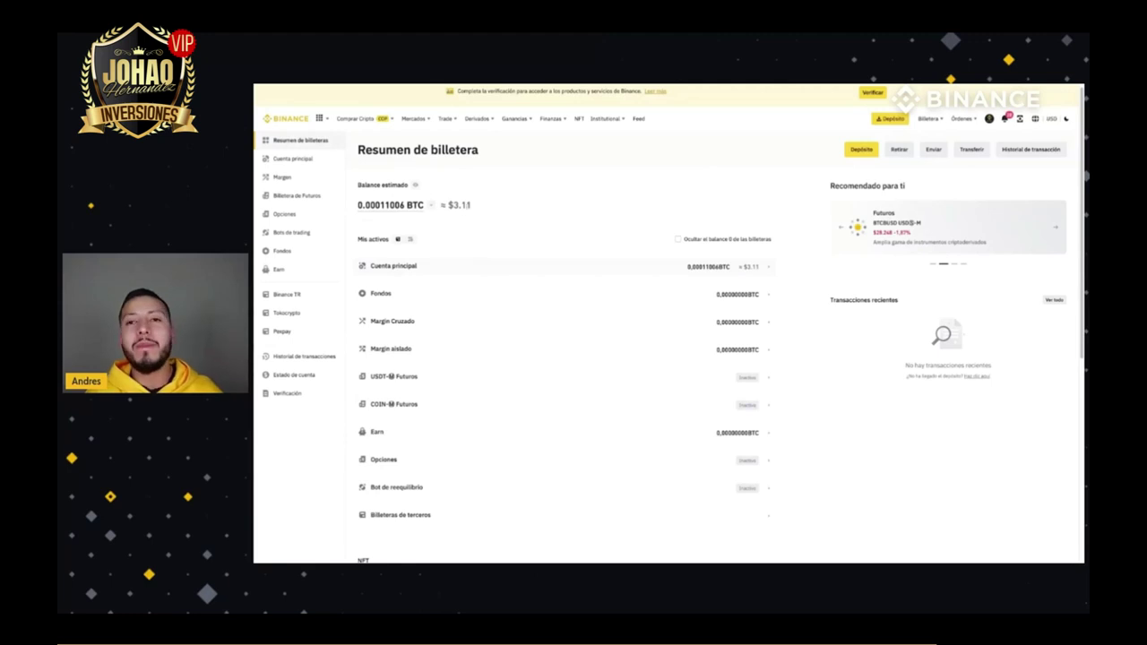
Highlight the US dollar equivalent of the wallet's estimated balance
drag(484, 207, 448, 205)
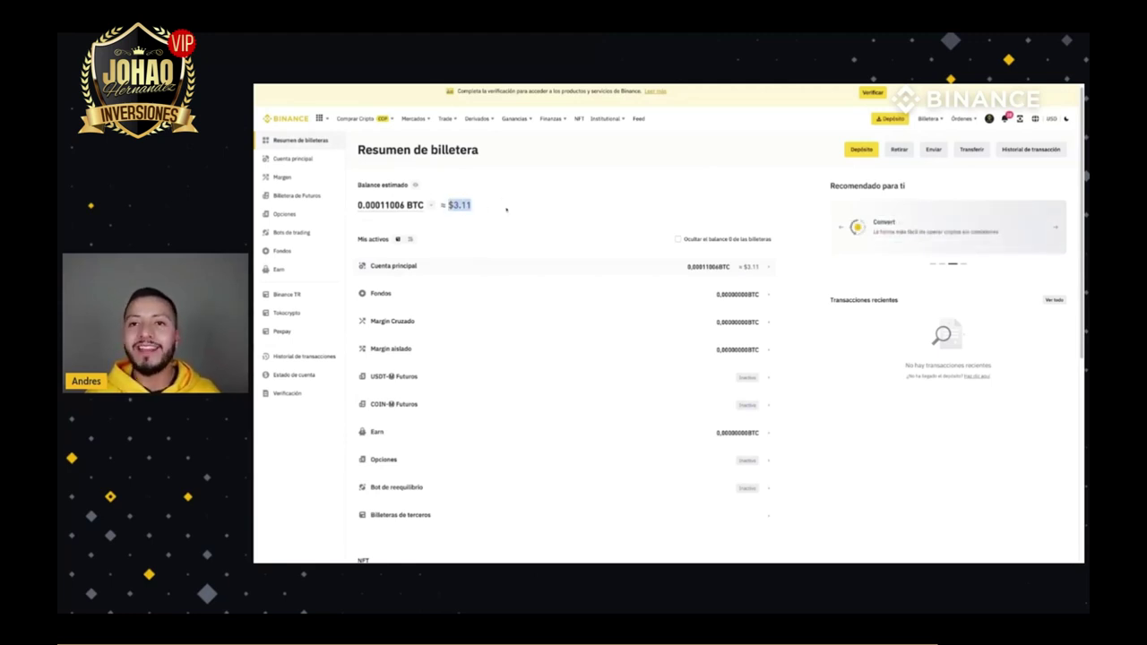
click(498, 207)
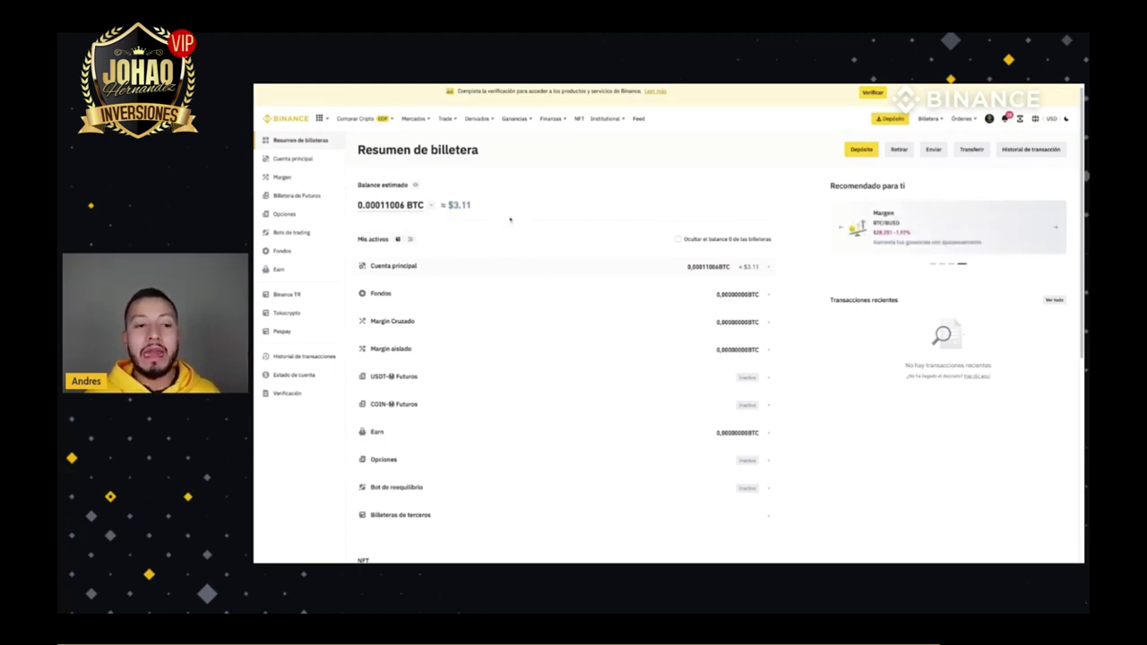
mouse_move(403, 207)
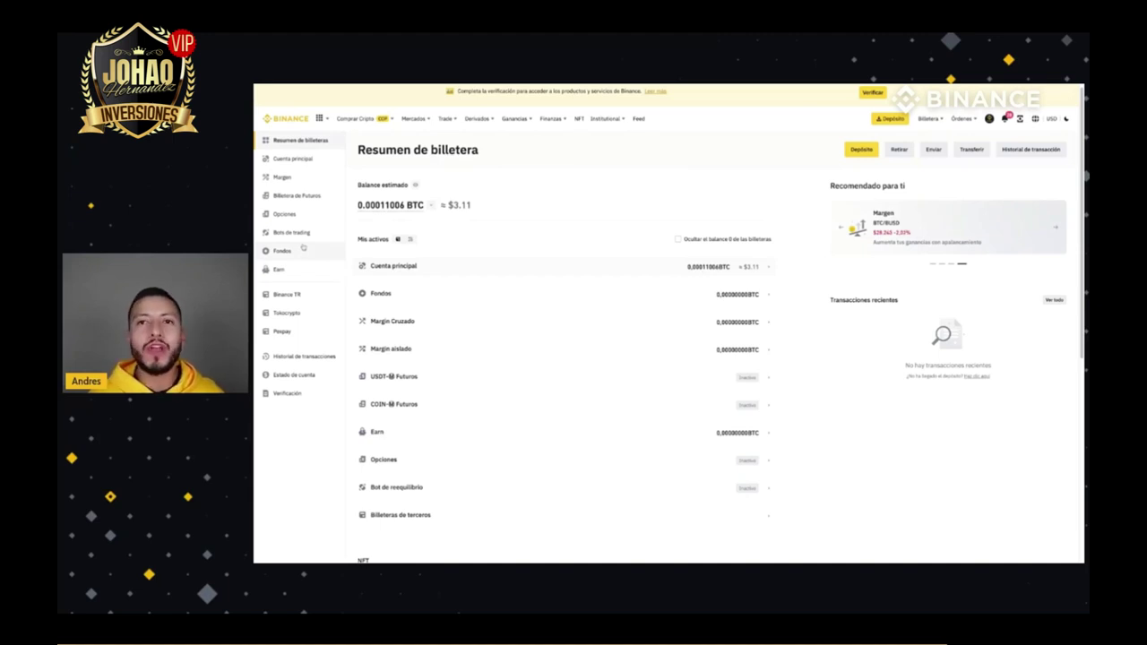
Open the main account (Cuenta principal) and review the spot balances listed for each coin
click(293, 158)
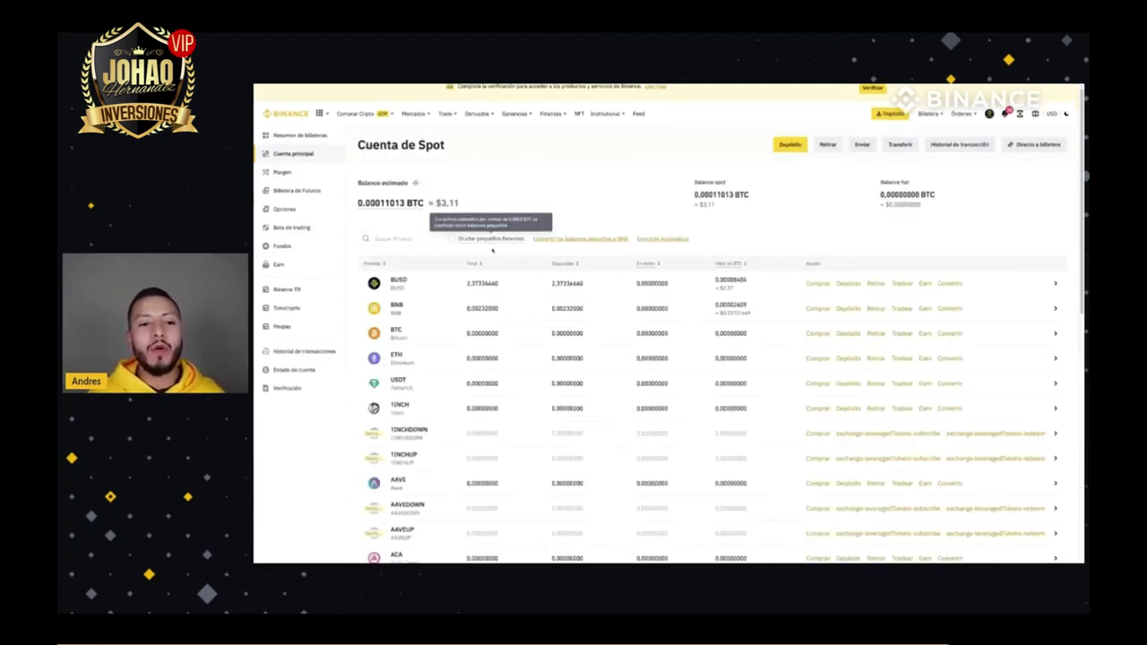
scroll(571, 249, down, 1)
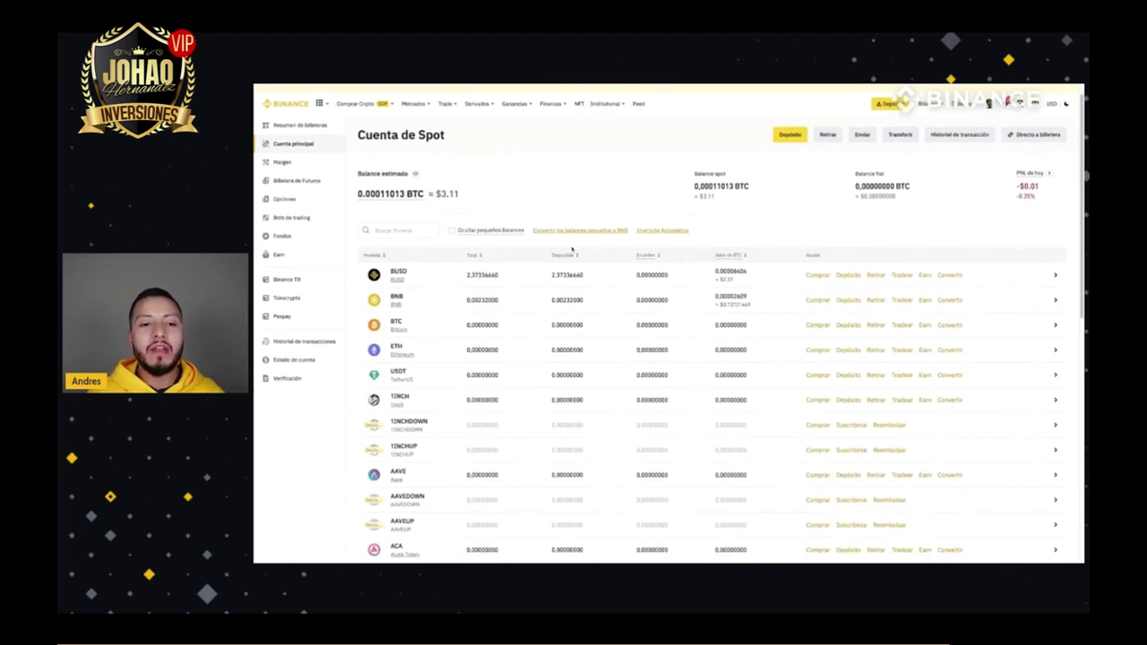
scroll(653, 271, down, 2)
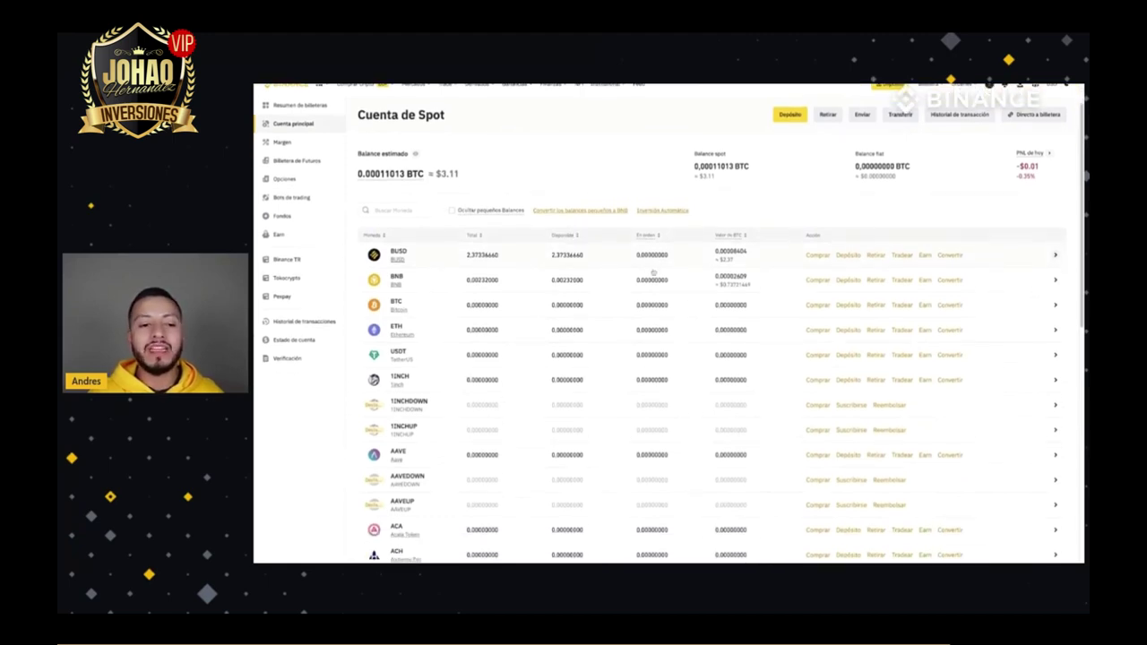
scroll(653, 271, down, 2)
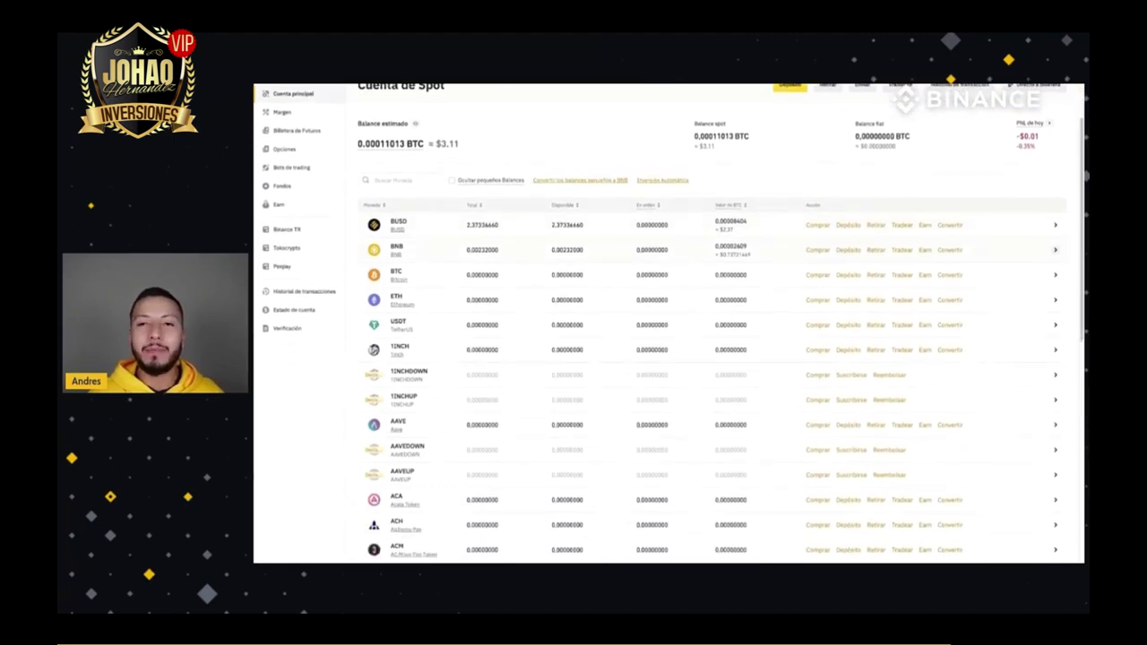
scroll(1055, 250, up, 1)
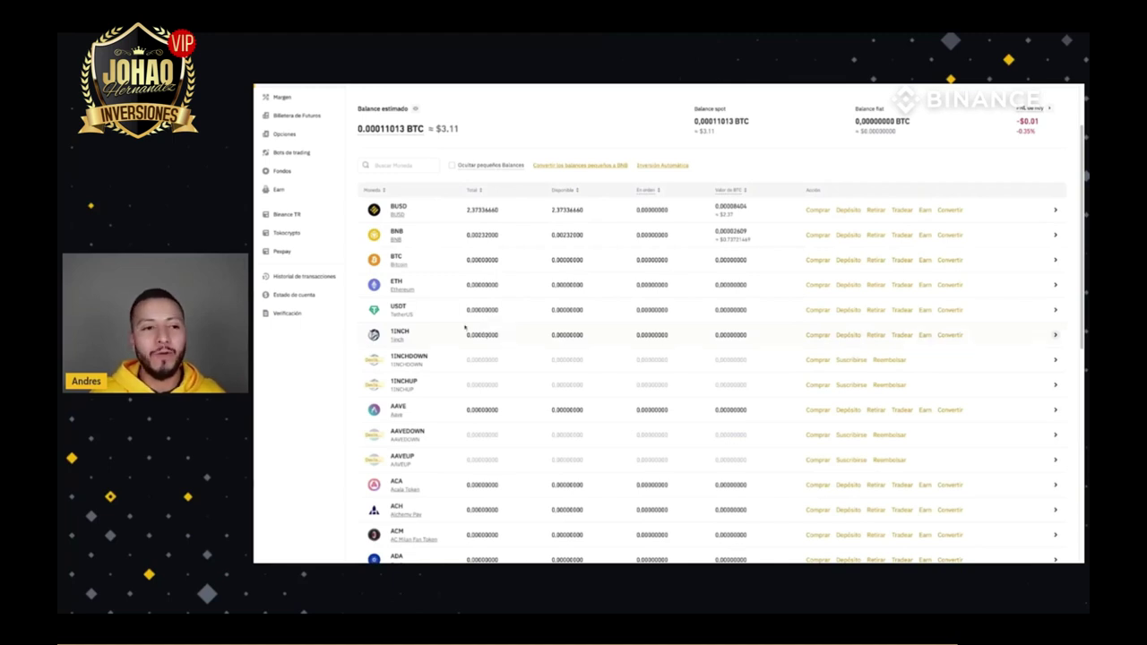
Review the margin account (Margen) and open the futures wallet (Billetera de Futuros)
scroll(464, 328, up, 2)
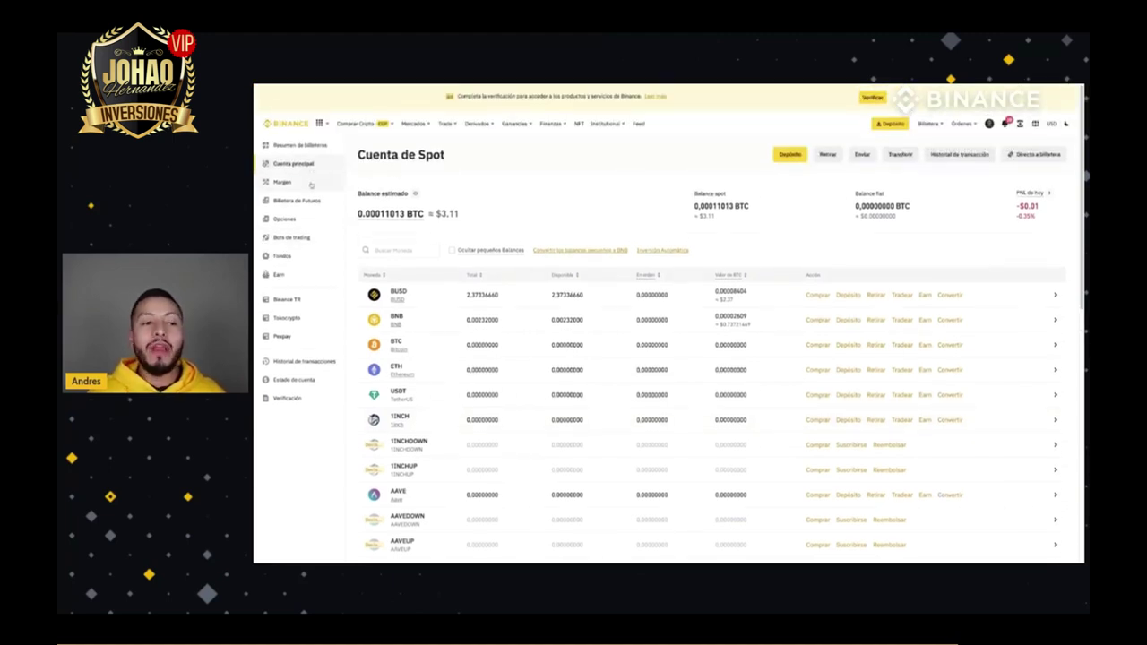
click(310, 184)
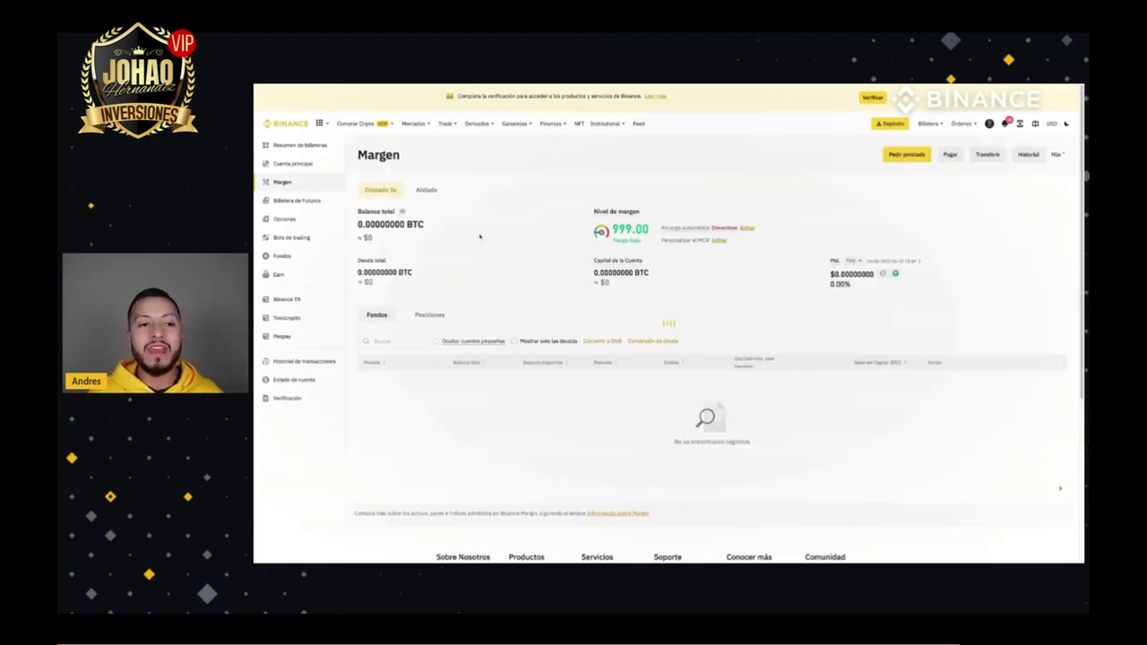
scroll(553, 270, down, 1)
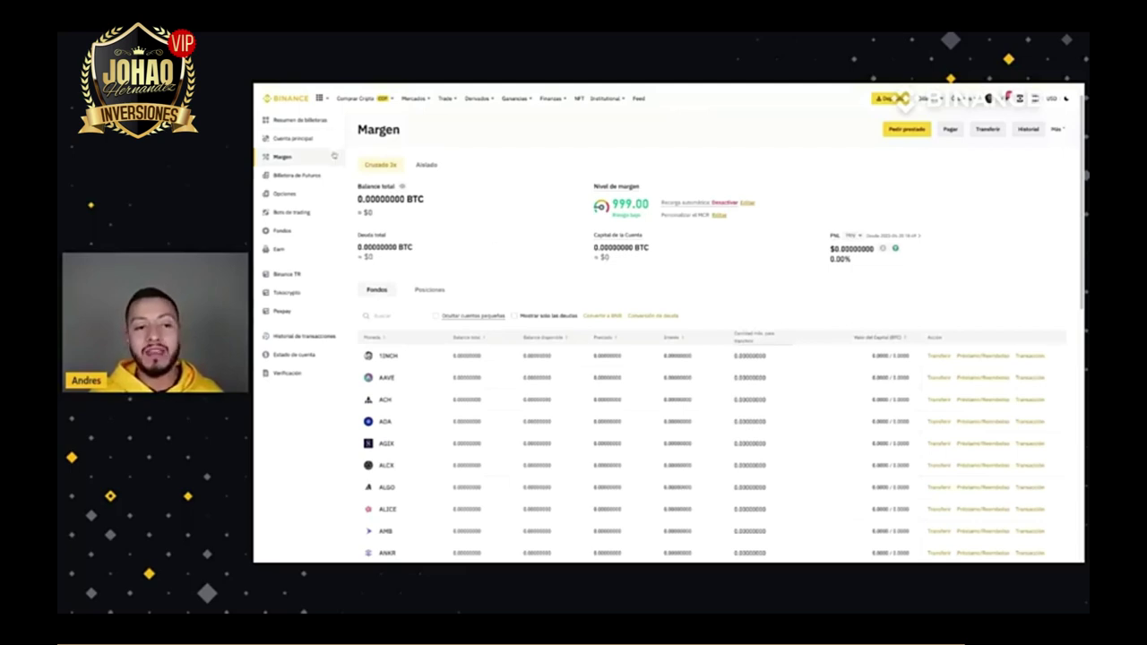
click(328, 181)
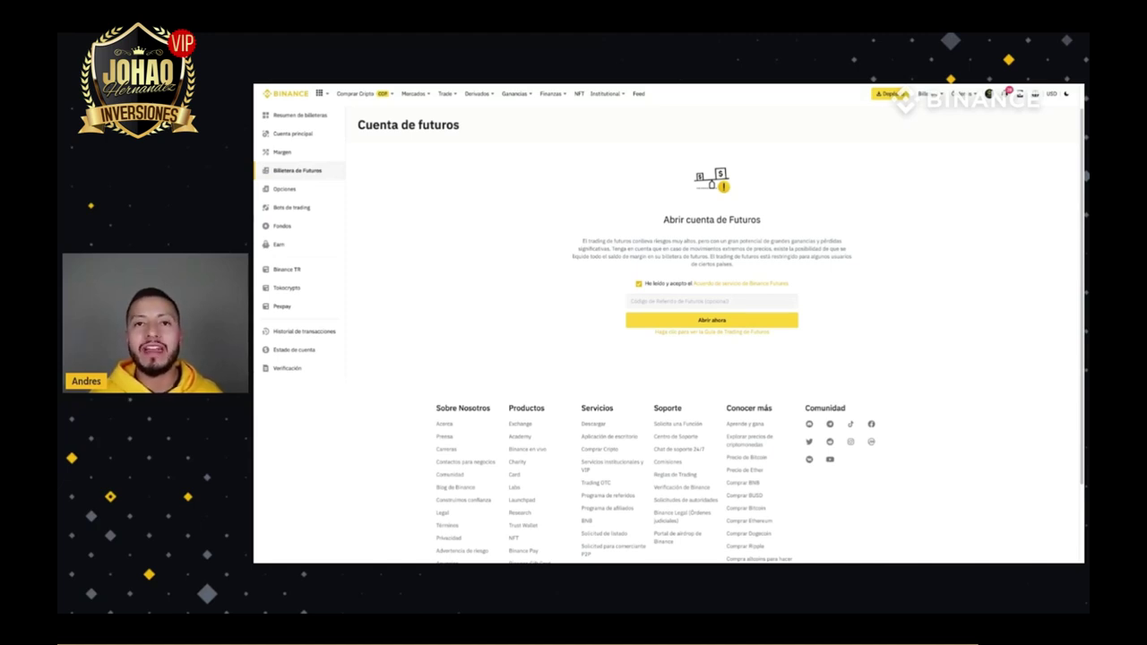
Open the options wallet (Opciones) and mark the Binance Options service agreement as read and accepted
click(284, 189)
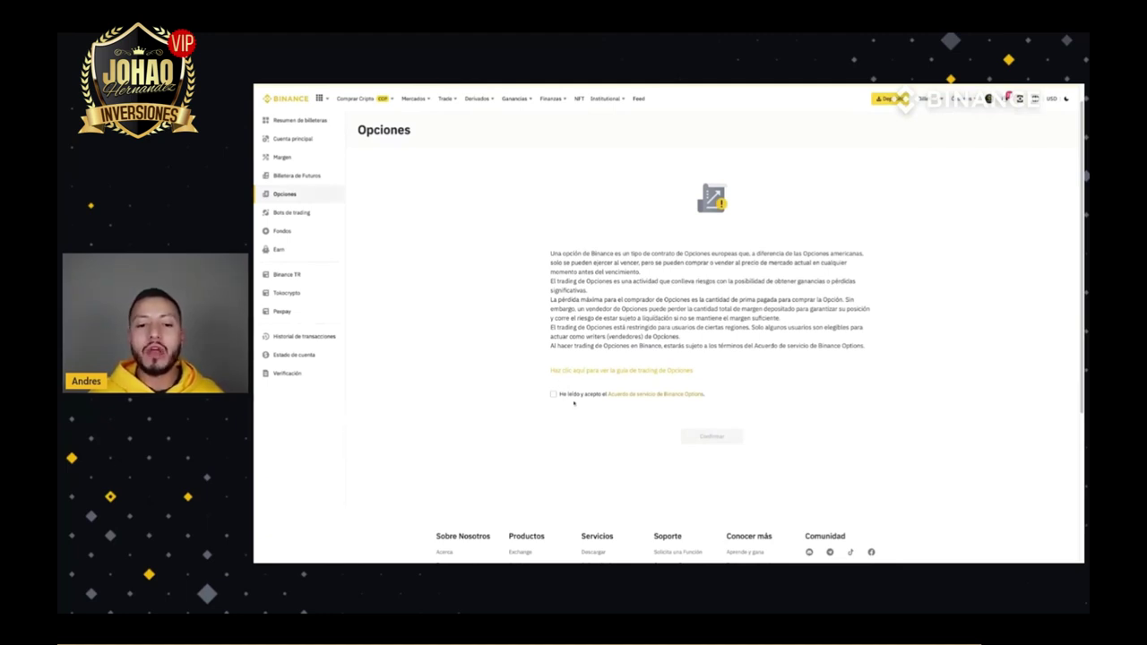
click(553, 394)
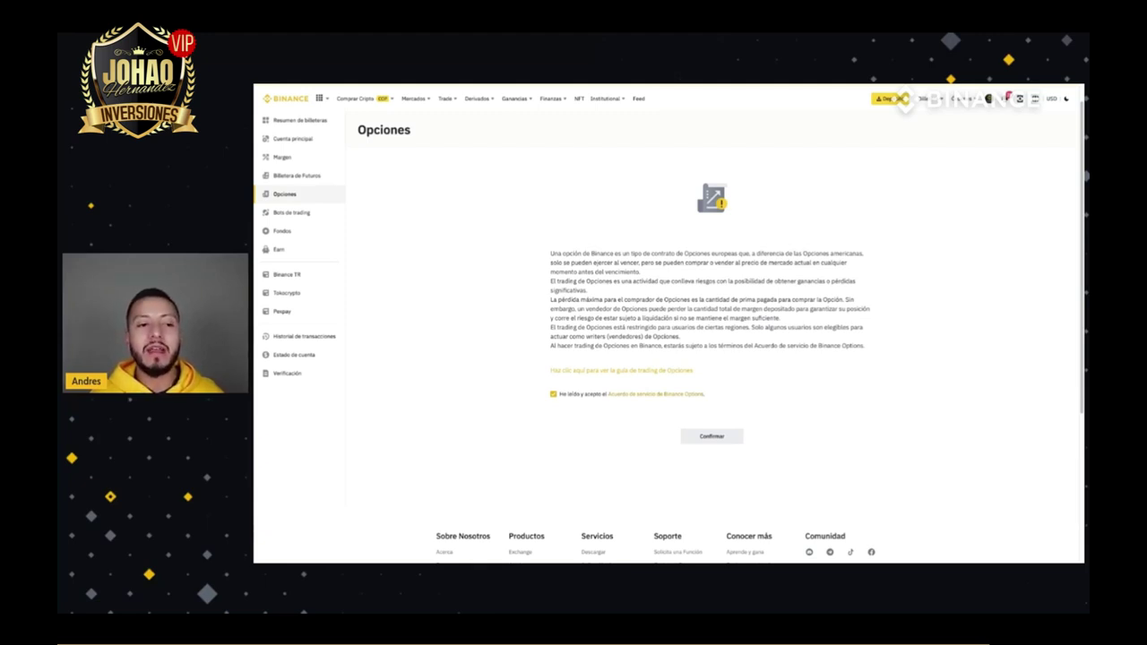
Visit the trading bots section (Bots de trading), then open the Fondos wallet and highlight its estimated balance
click(292, 212)
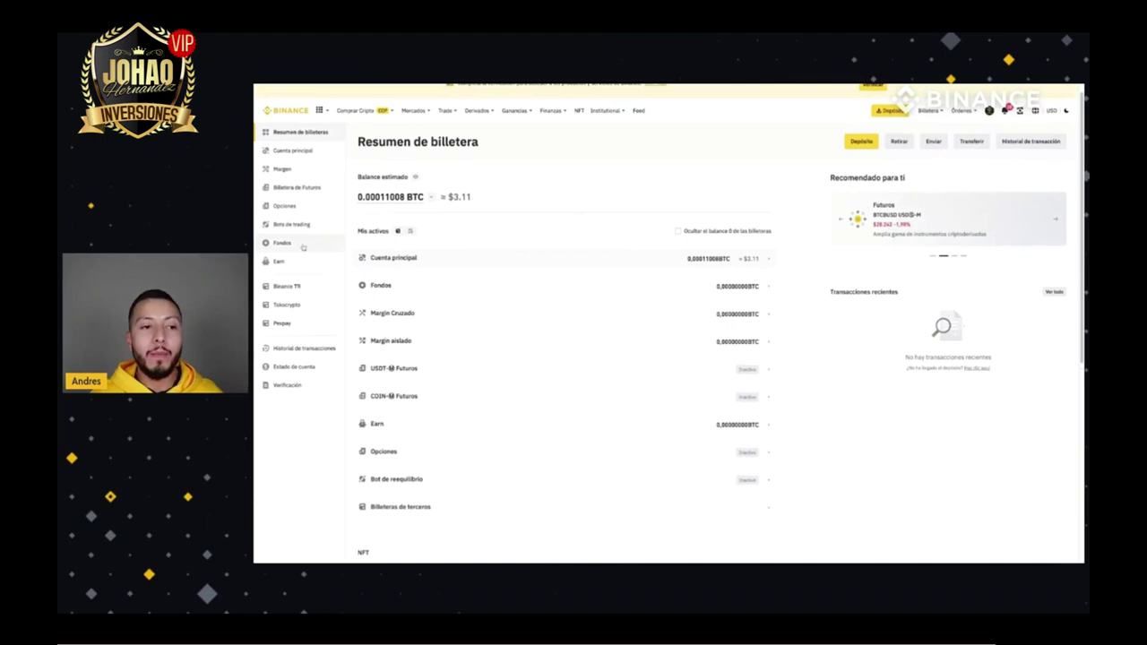
click(303, 248)
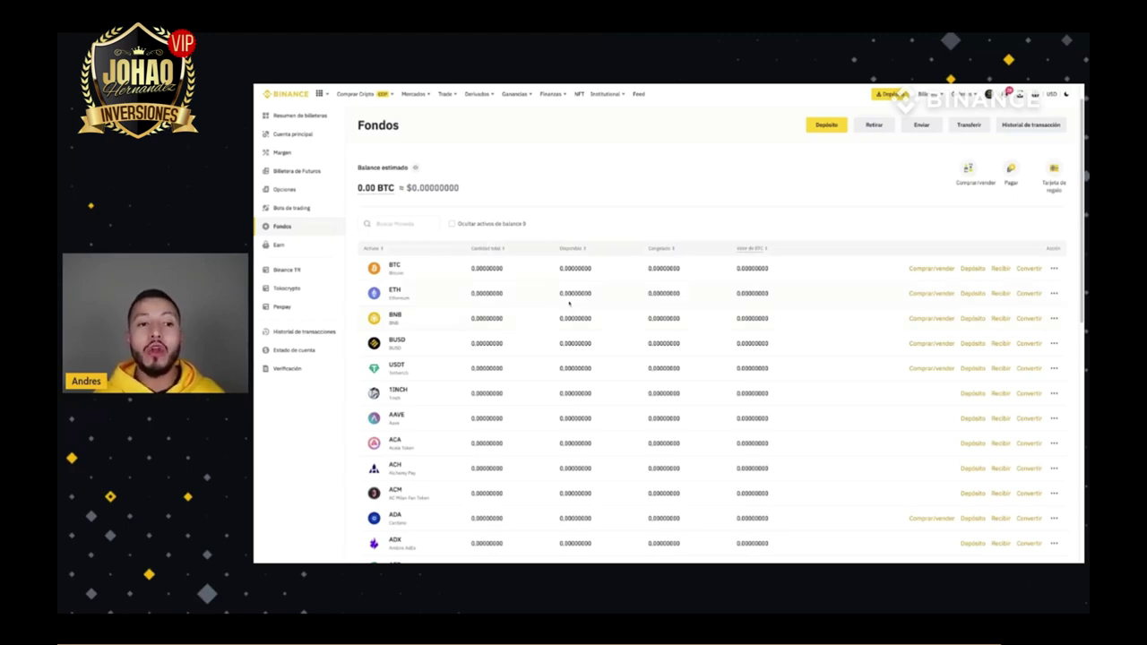
triple_click(475, 188)
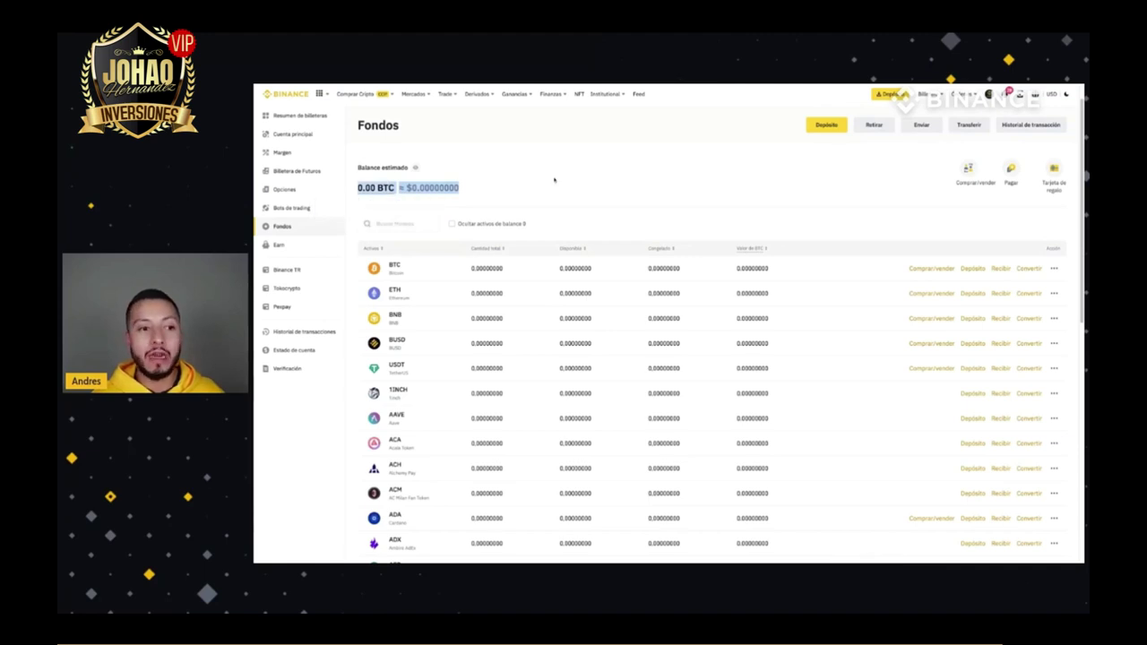
Return to the main account (Cuenta principal) and highlight the US dollar equivalent of its estimated balance
click(291, 135)
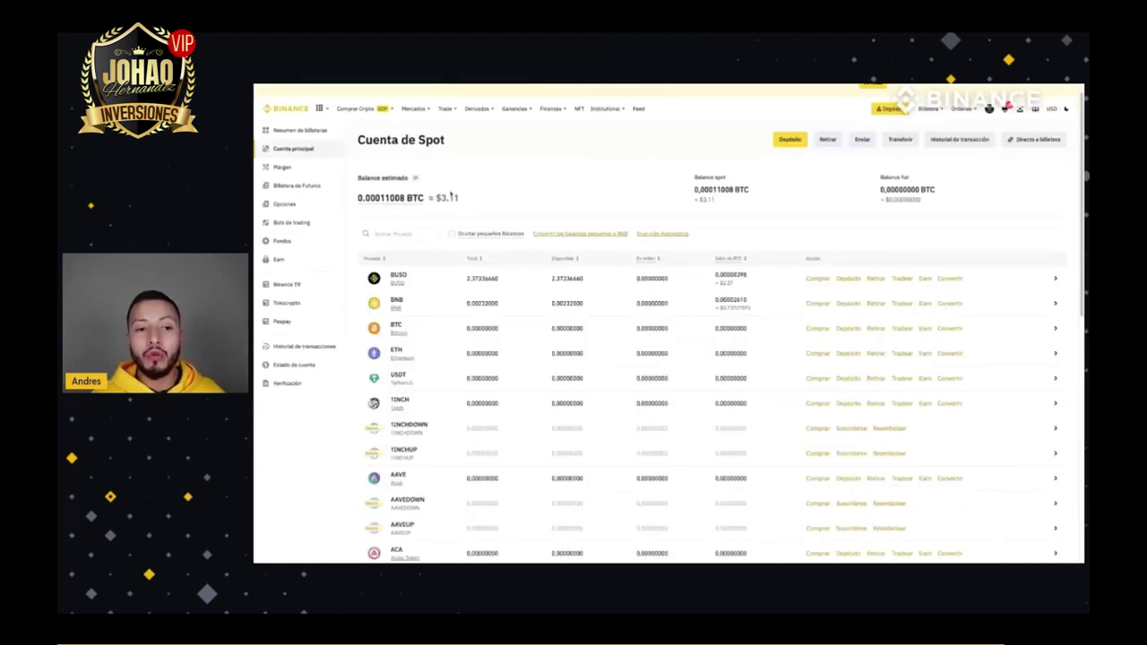
double_click(464, 198)
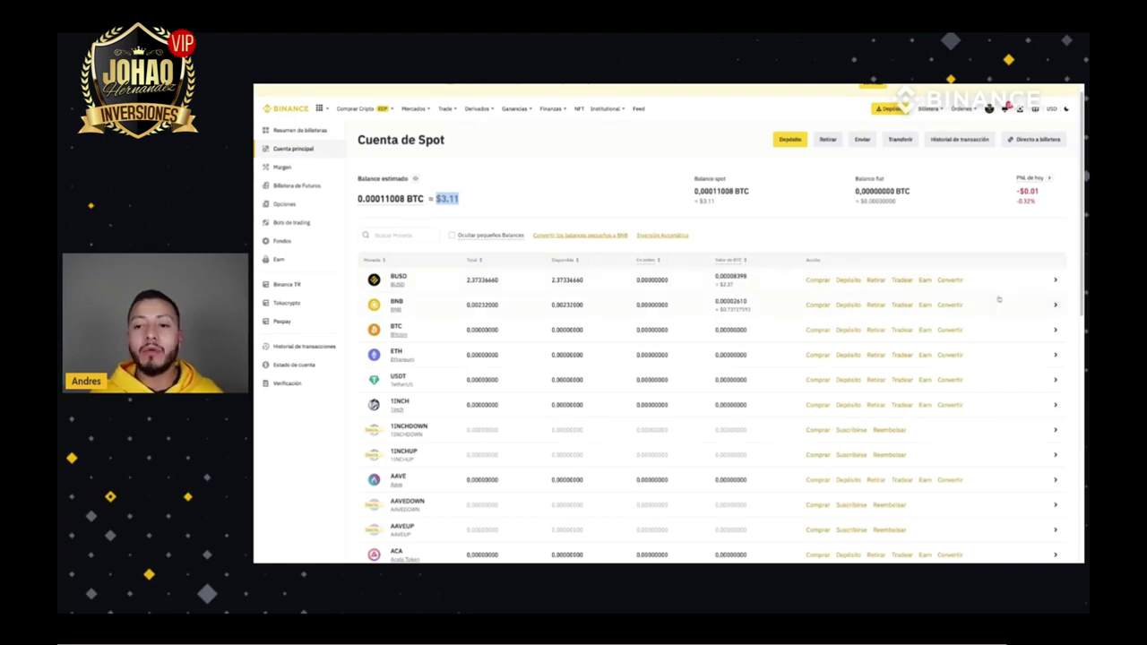
scroll(441, 284, down, 1)
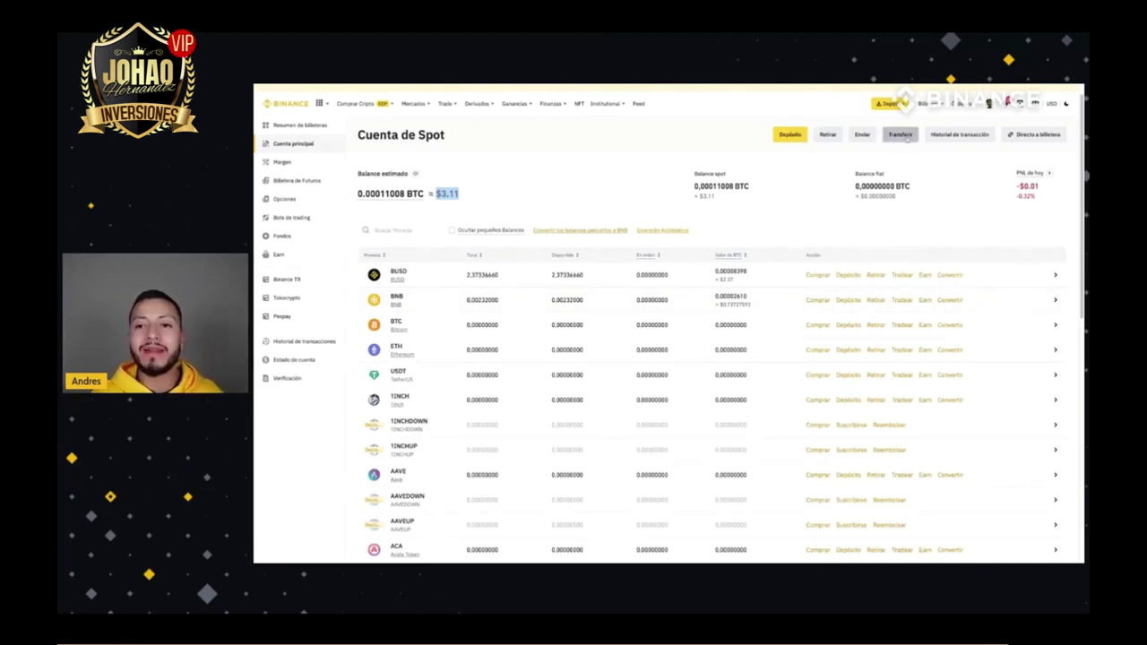
Start an internal transfer of BUSD from Fiat y spot to the Fondos wallet
click(900, 134)
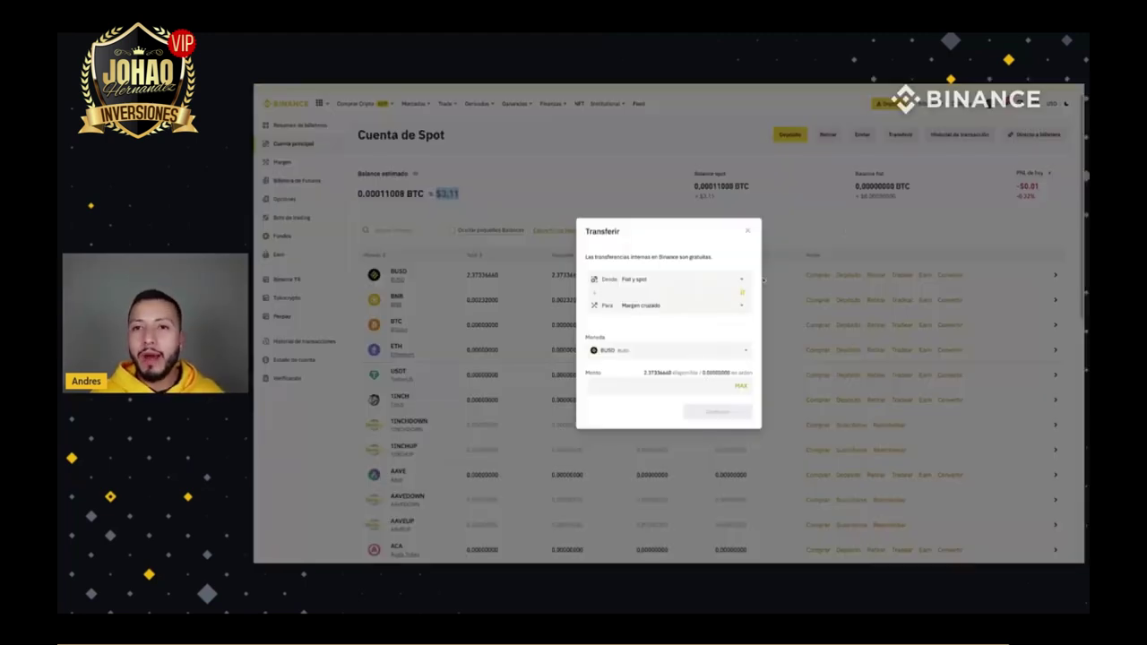
click(748, 230)
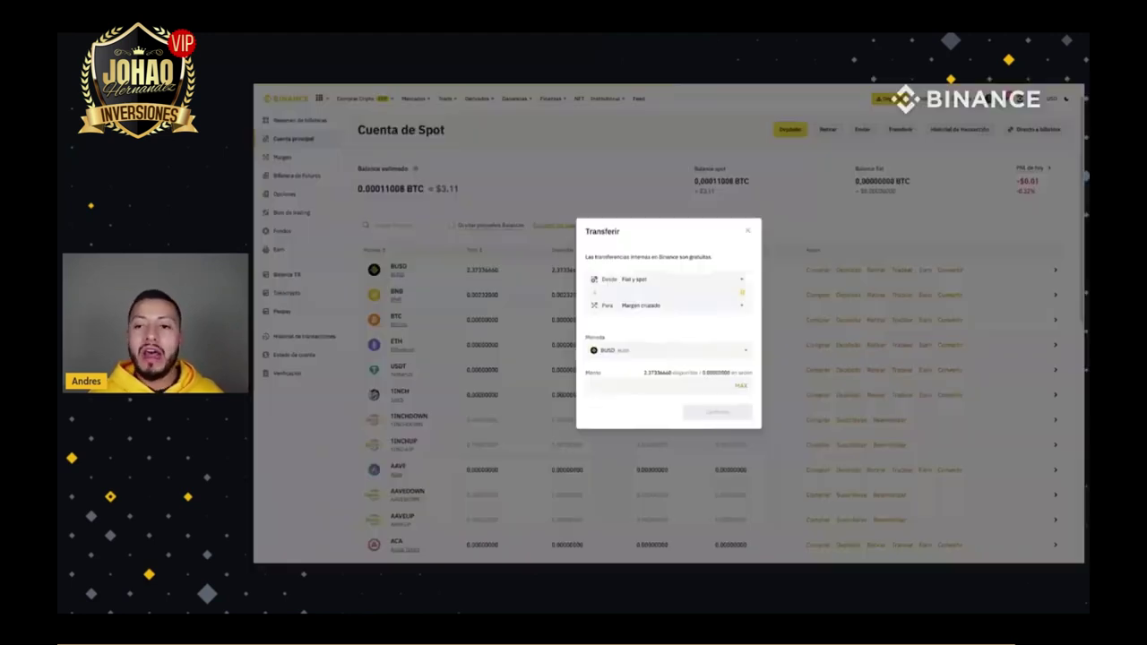
click(900, 129)
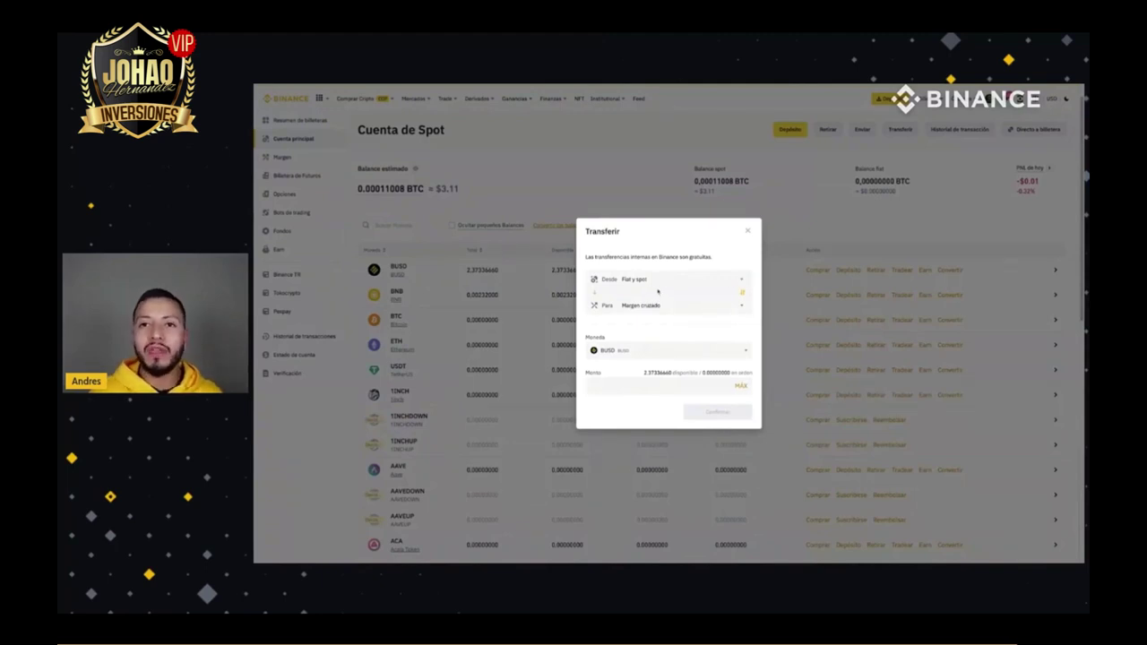
click(642, 281)
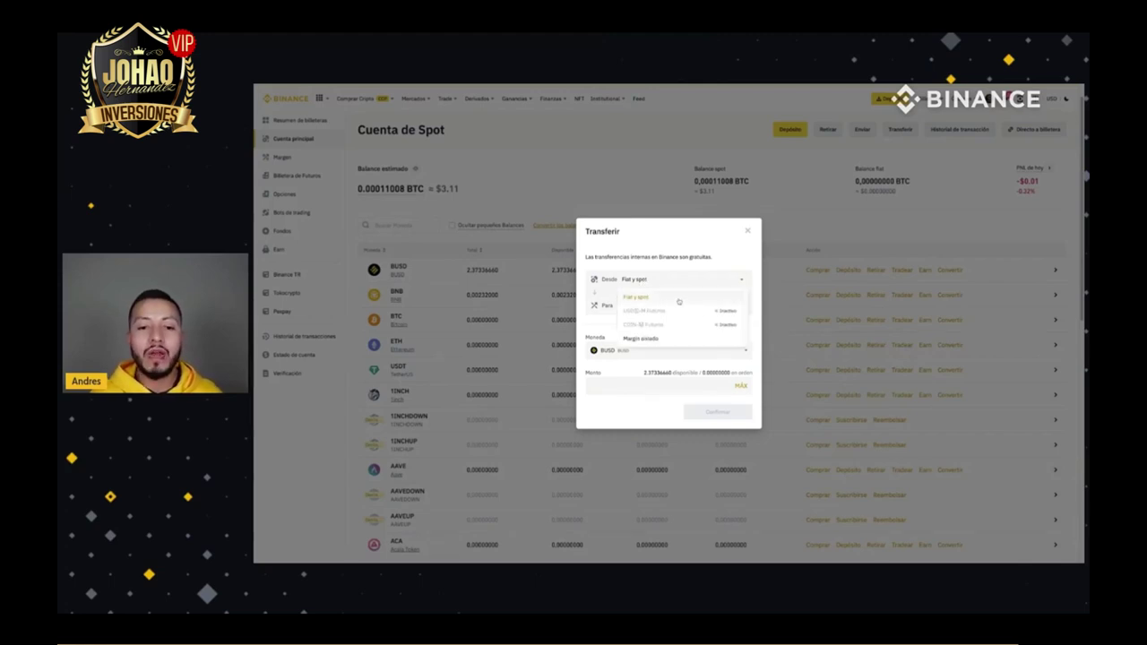
click(647, 307)
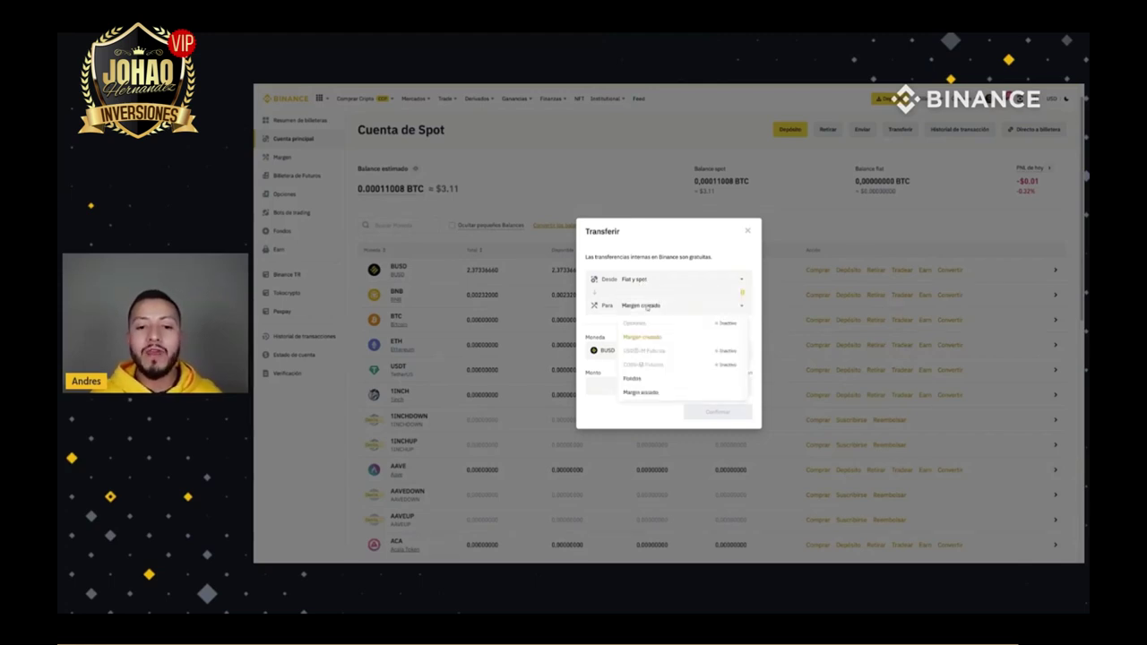
click(638, 379)
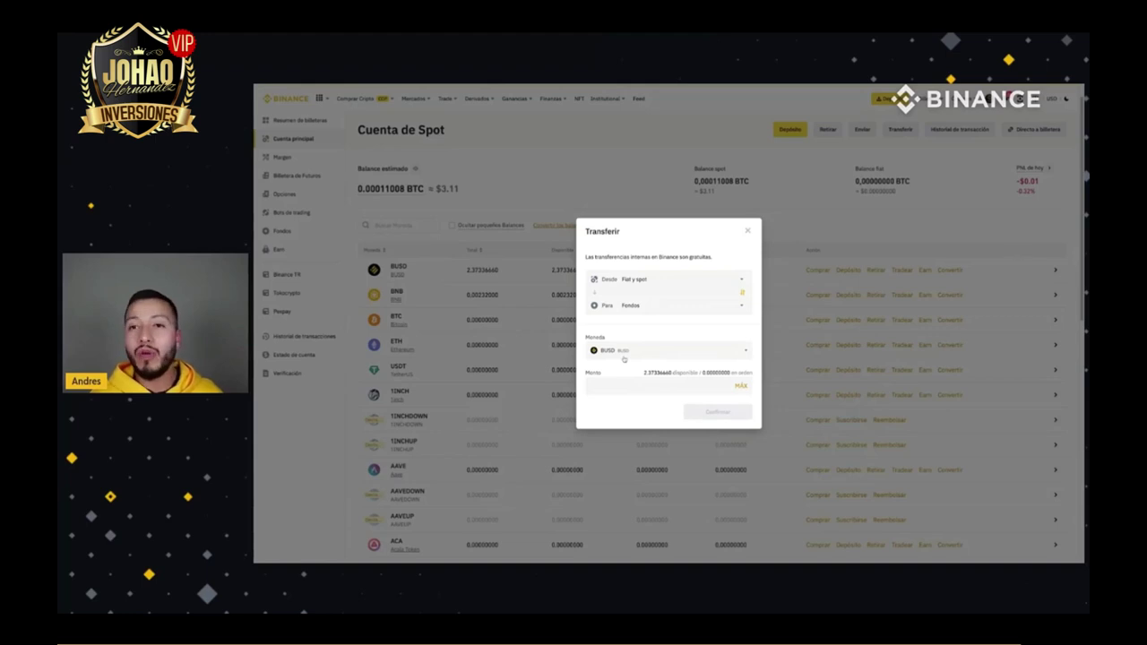
Enter 1 BUSD as the transfer amount, then clear it and use the maximum available amount instead
click(635, 388)
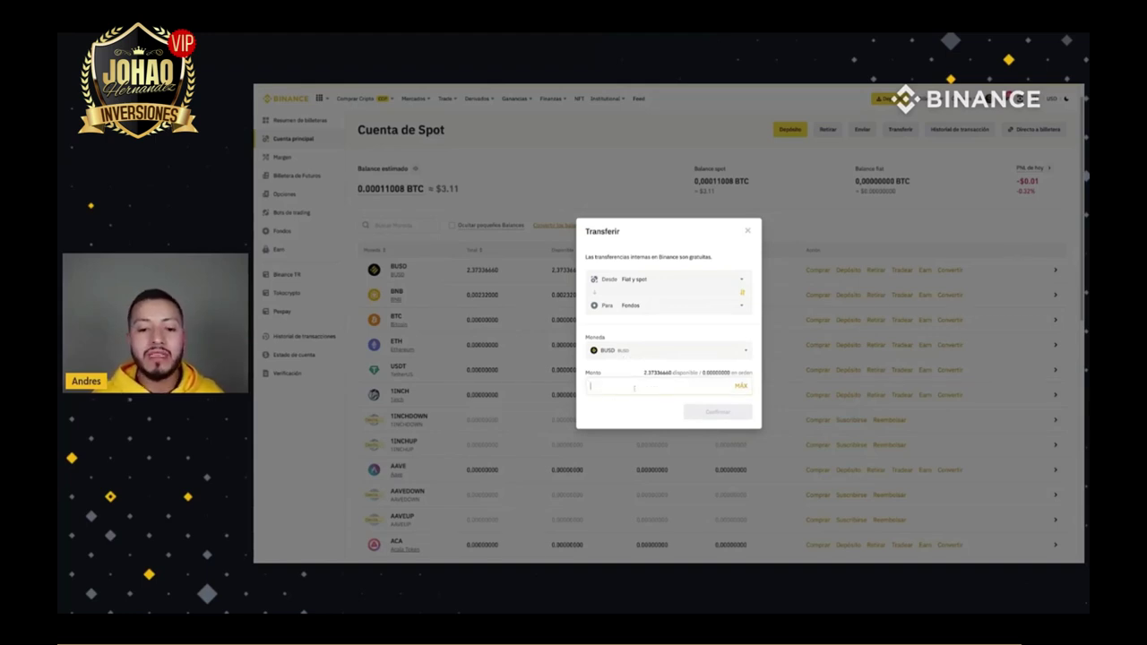
text(1)
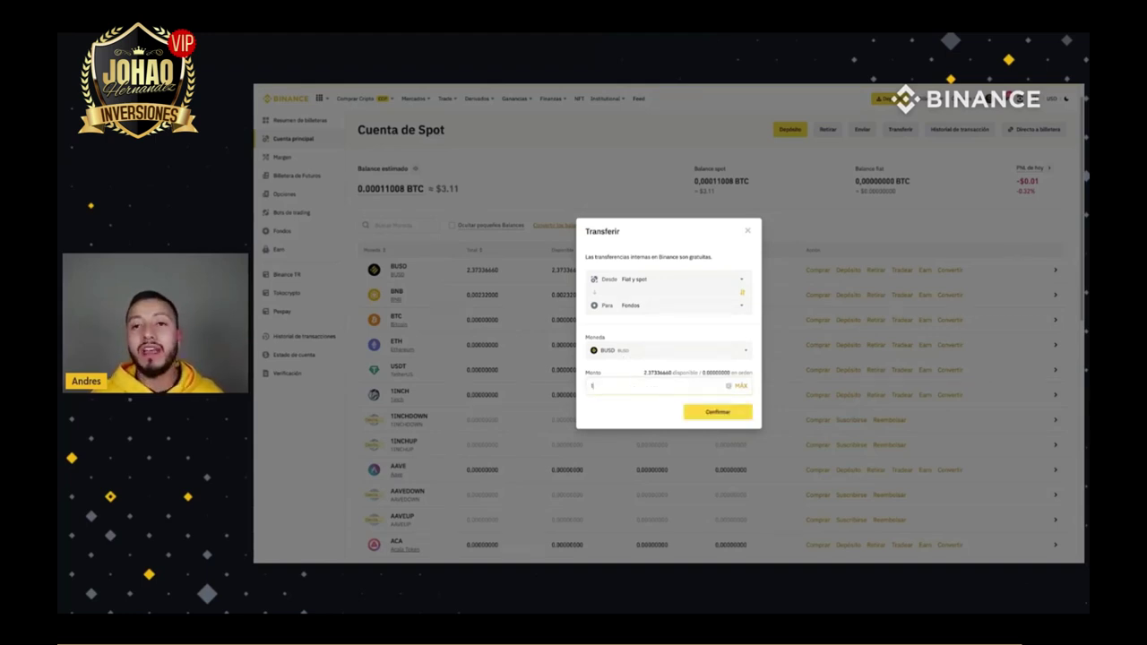
click(730, 385)
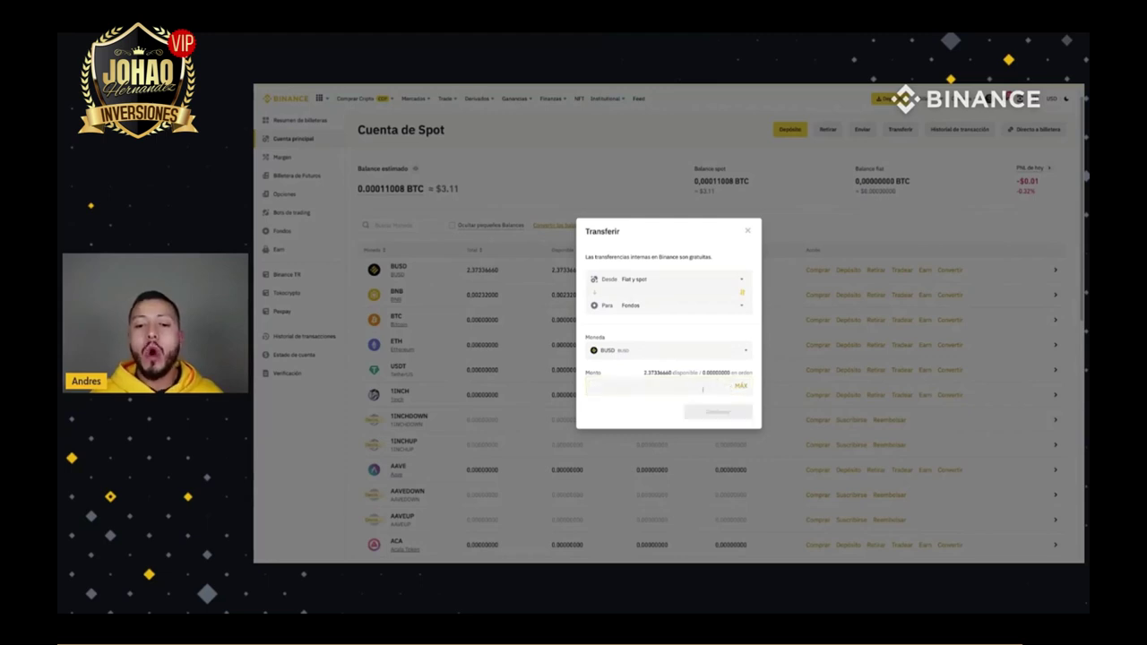
click(741, 386)
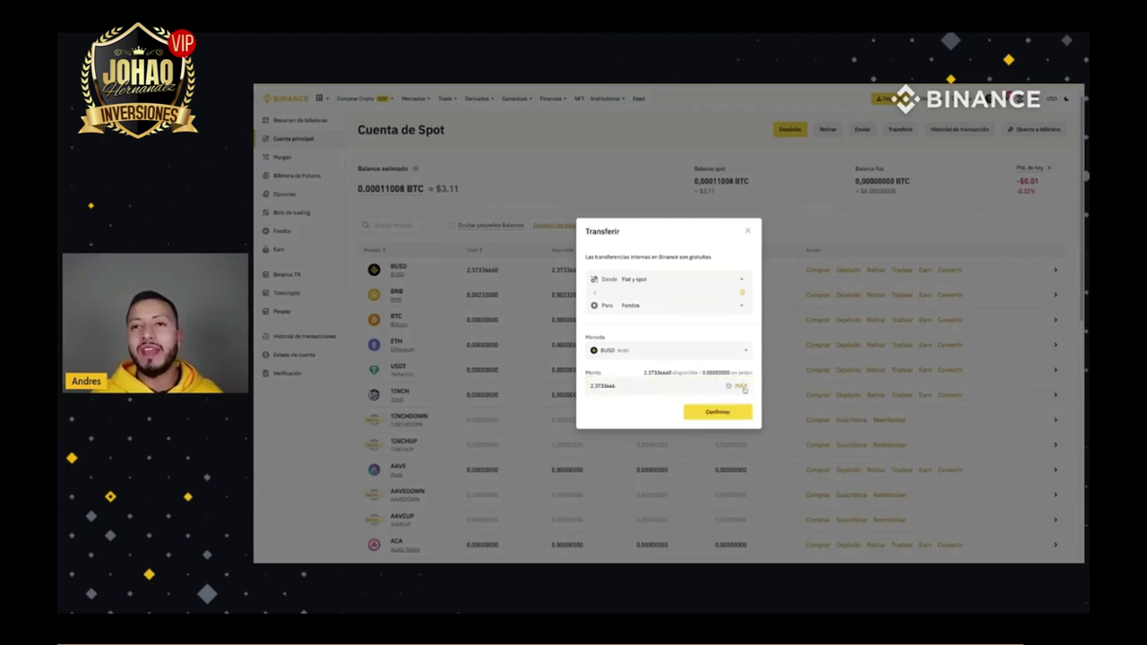
Replace the transfer amount with 1 BUSD, try to confirm the transfer and leave the transfer dialog
click(683, 382)
key(ctrl+a)
text(1)
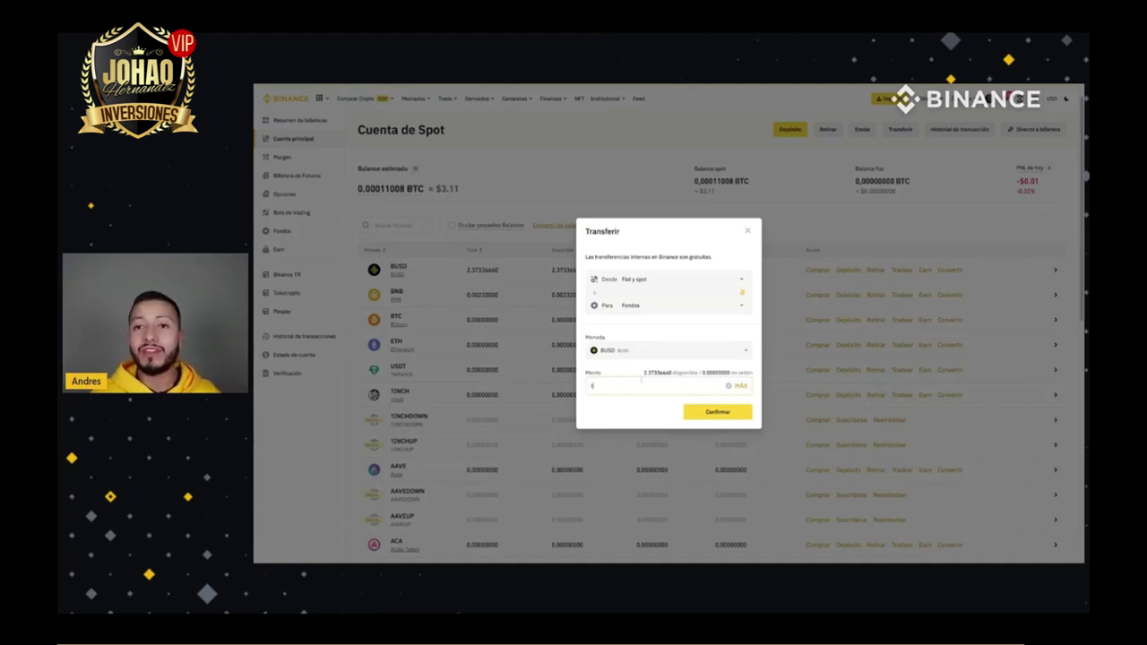
click(707, 417)
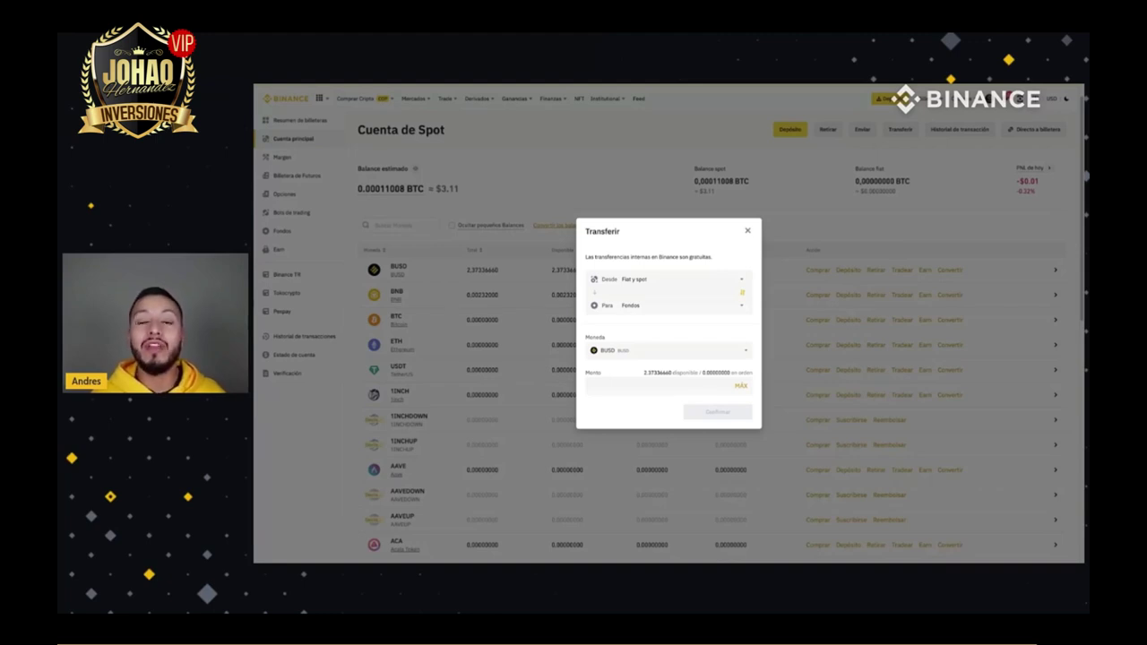
click(368, 202)
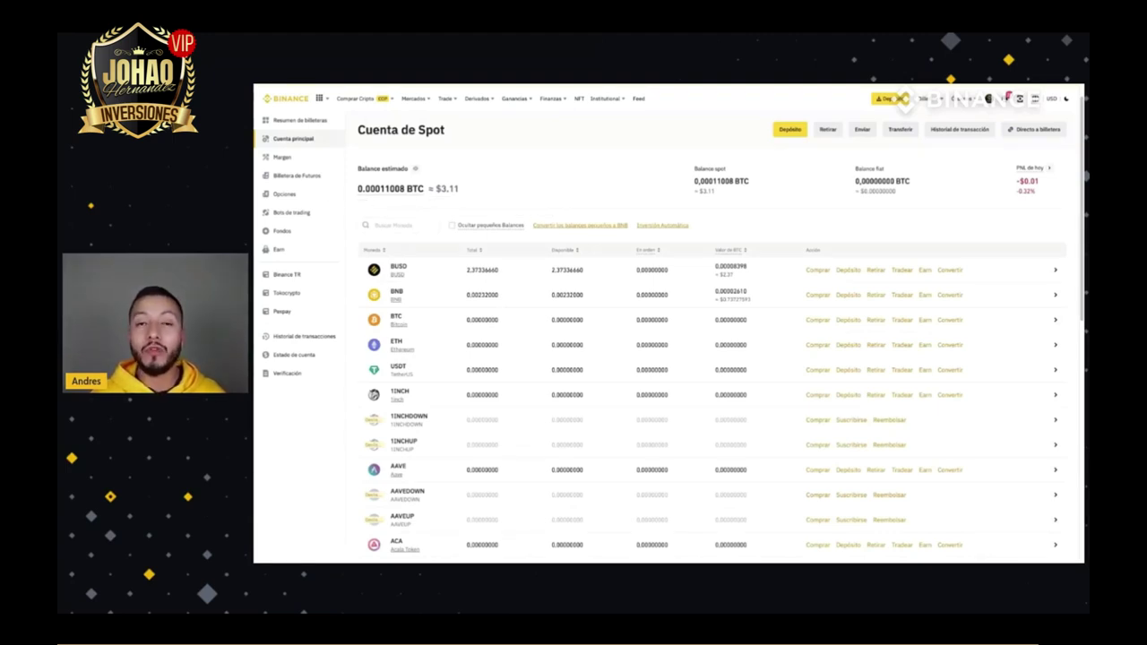
Open the Fondos wallet again and review the coin balances listed there
click(295, 231)
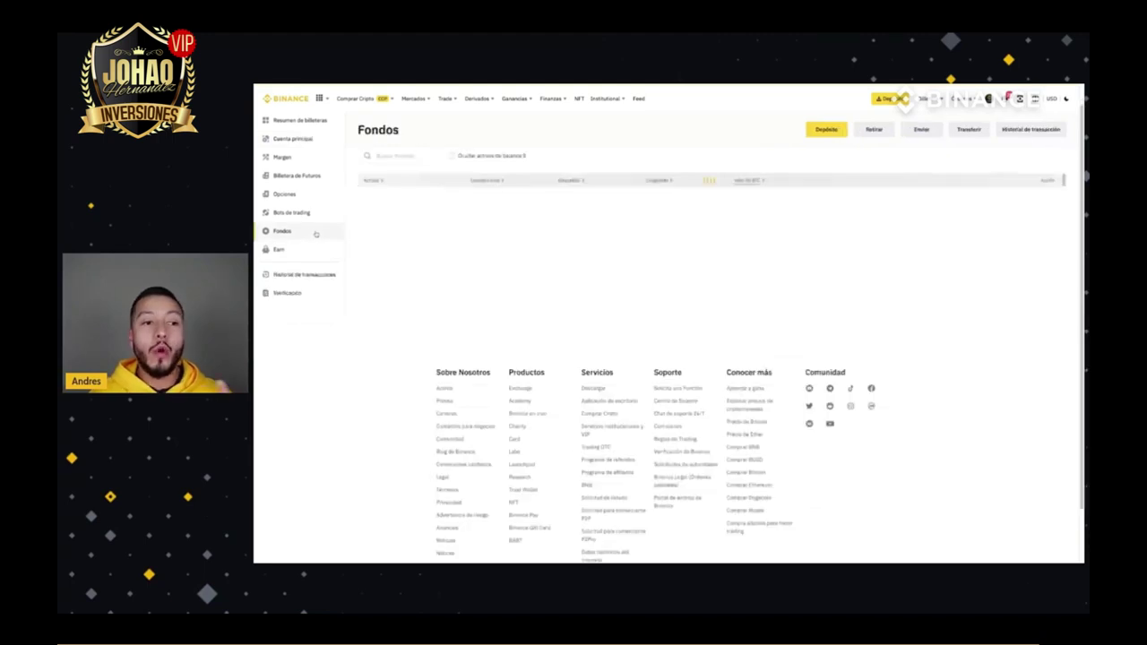
scroll(548, 307, down, 1)
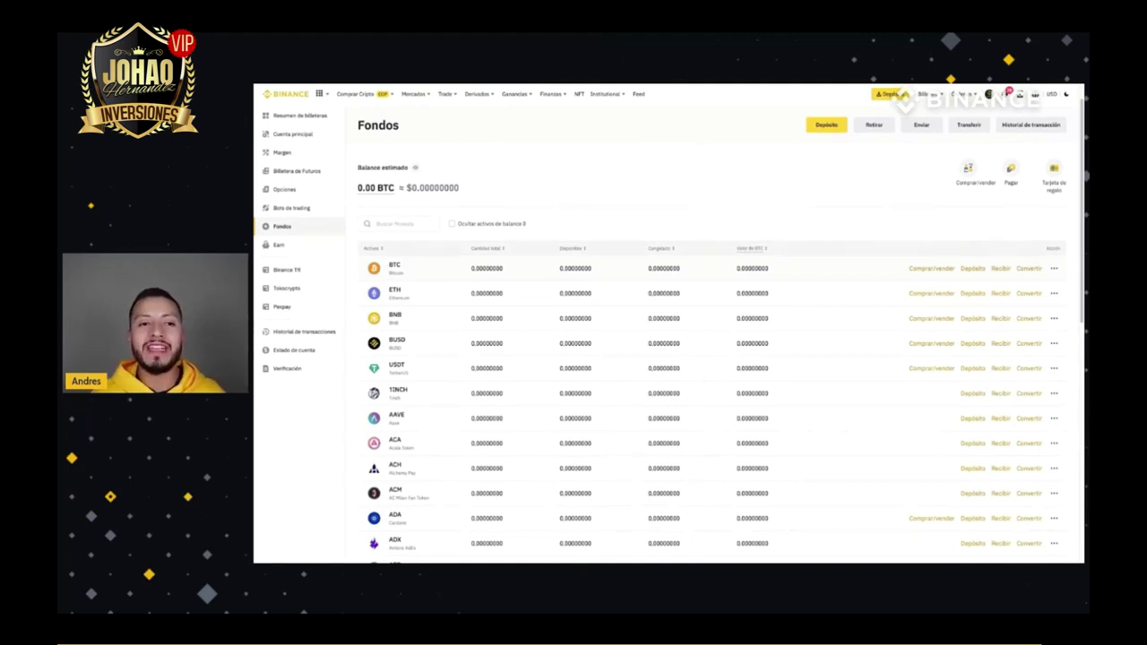
Open the Earn wallet and reveal its hidden balances to review the Simple Earn positions and profits
click(314, 248)
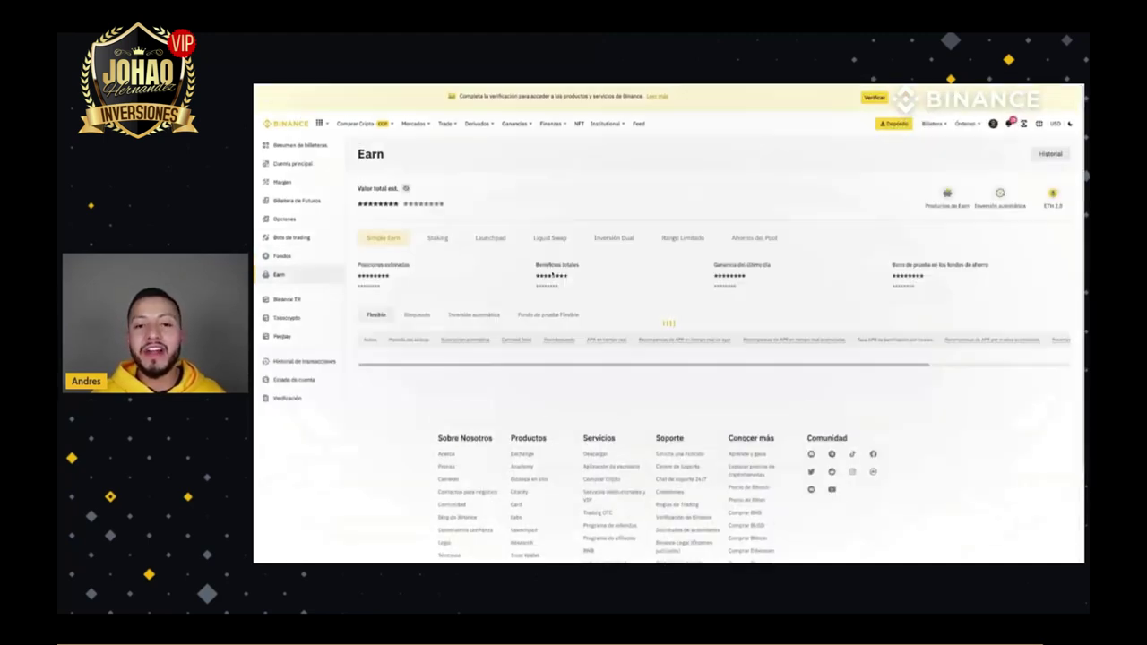
scroll(586, 267, down, 1)
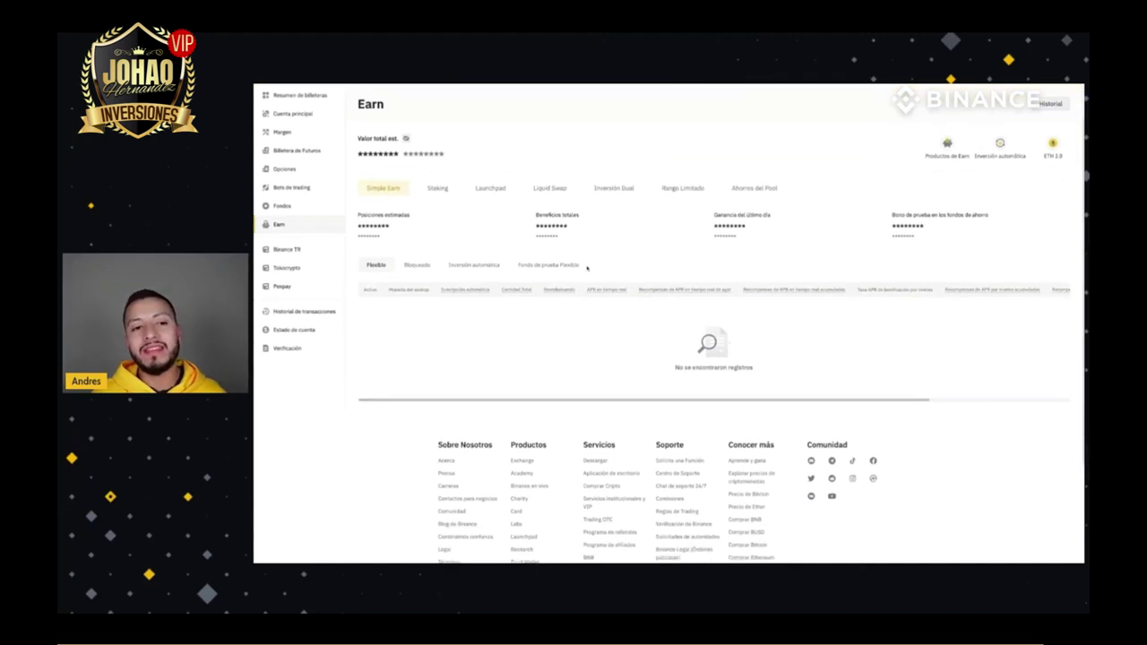
scroll(416, 179, up, 1)
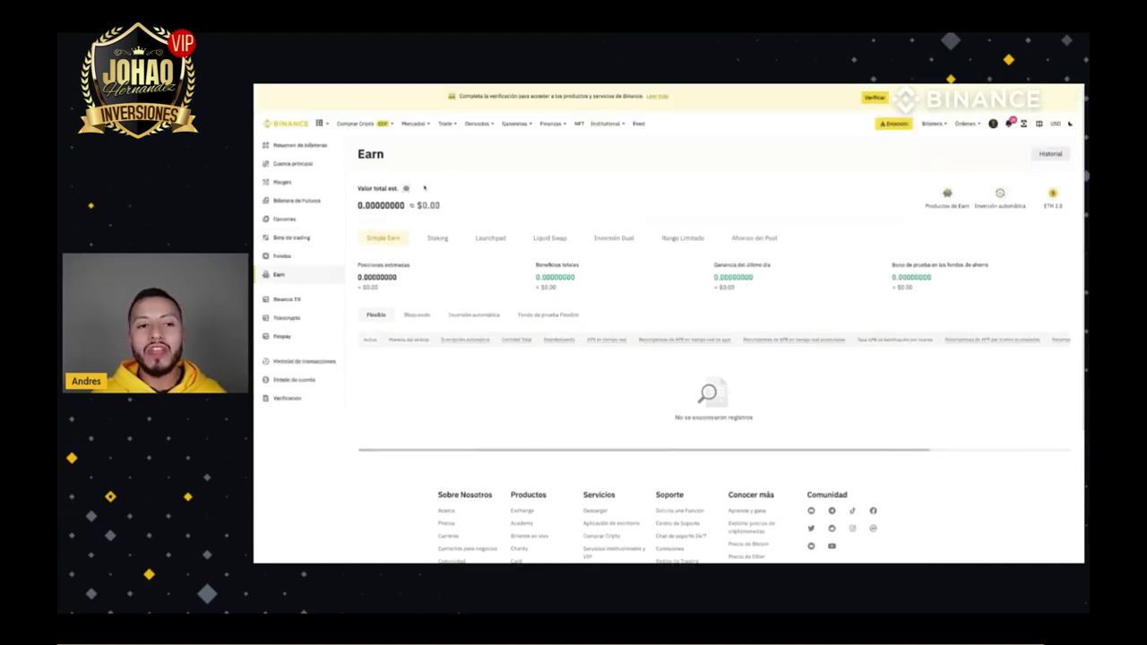
scroll(430, 200, down, 1)
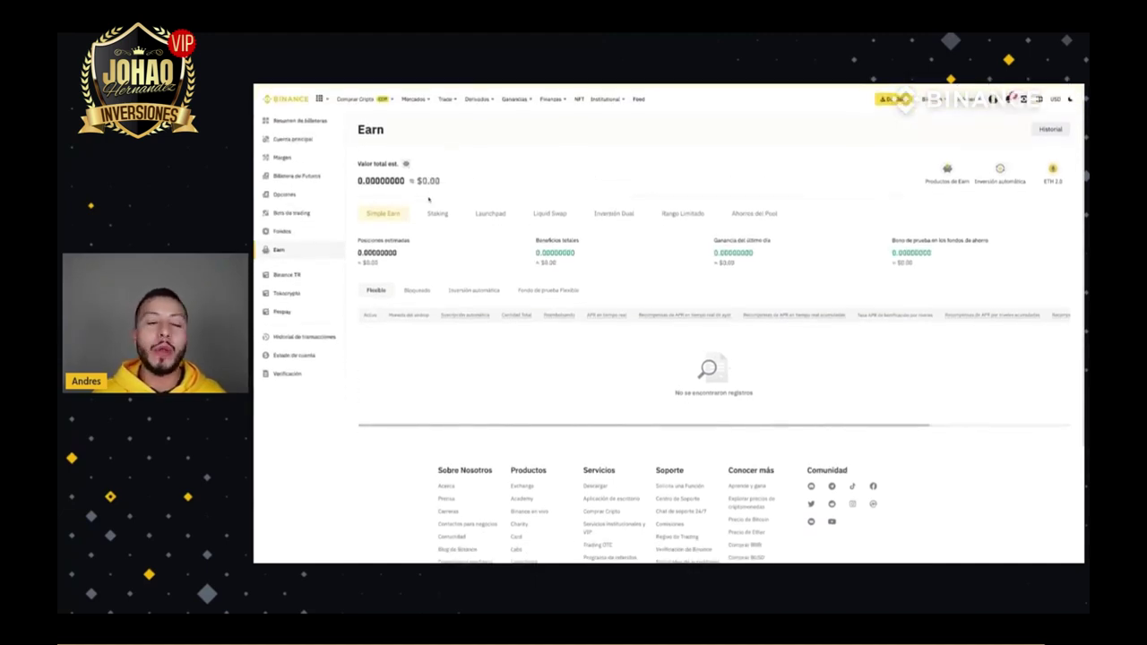
Open the Binance Earn product page from the earnings products (Ganancias)
mouse_move(523, 100)
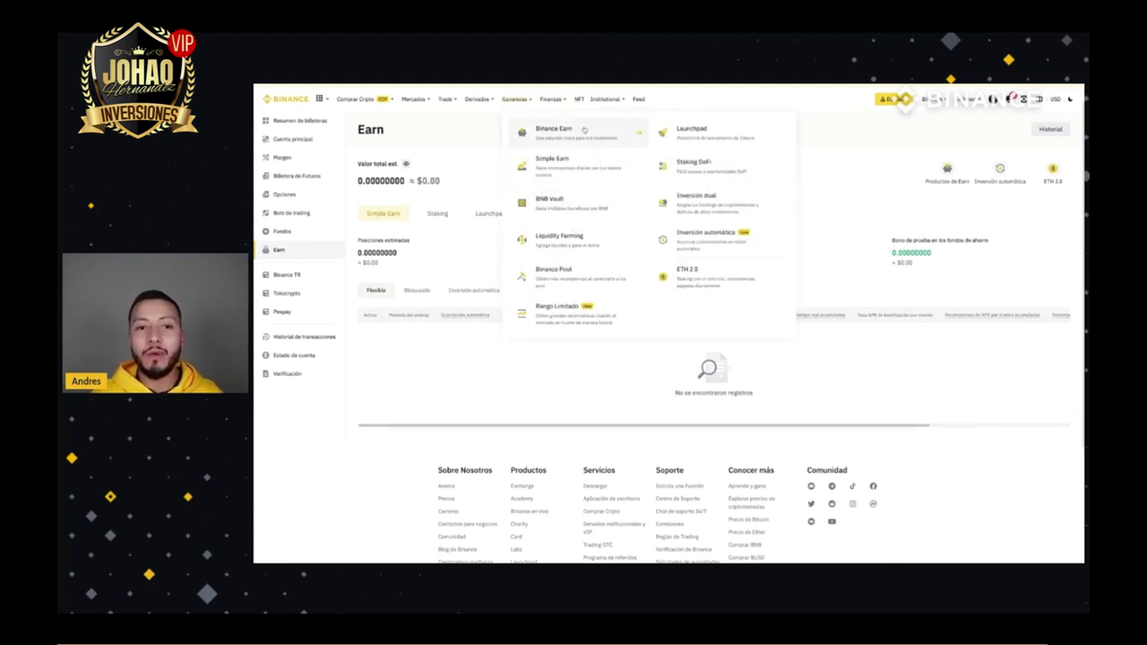
click(581, 135)
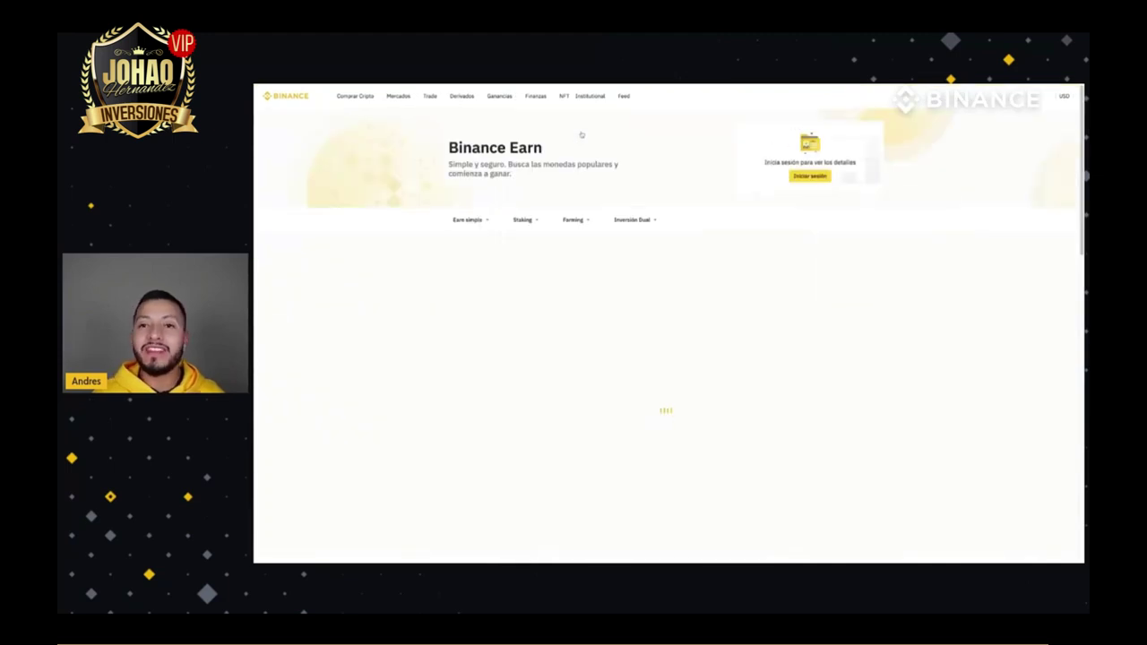